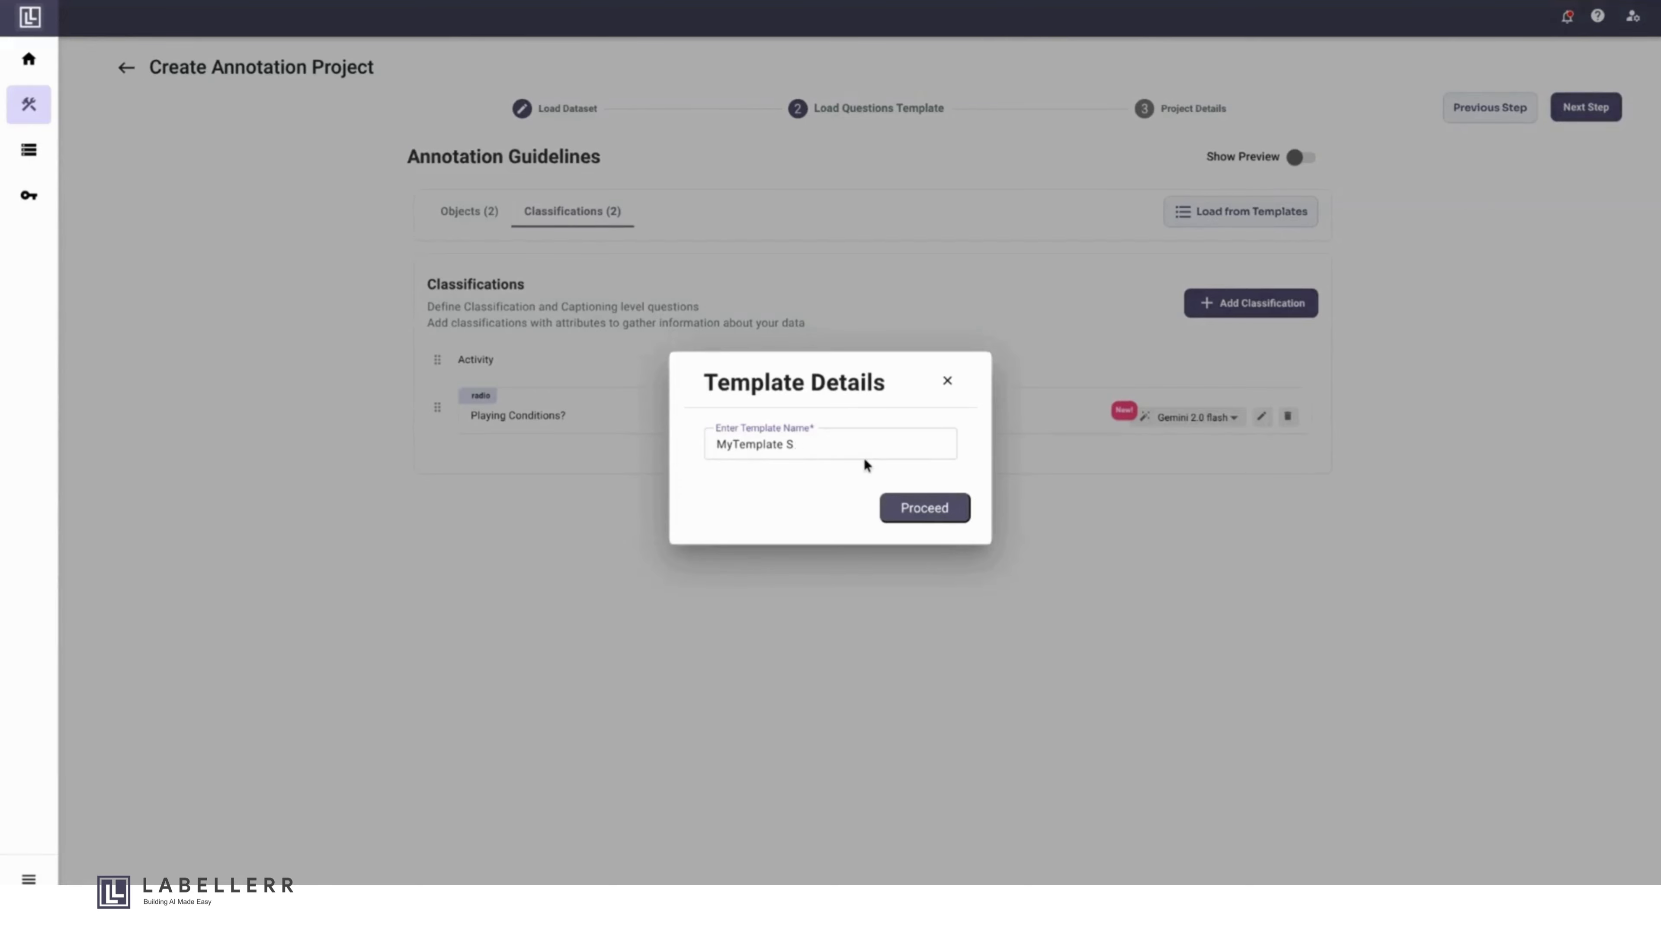
# - Name the template "MyTemplate Sport" and proceed to the project details
pyautogui.write('T')
pyautogui.write('Sport')
pyautogui.click(938, 518)
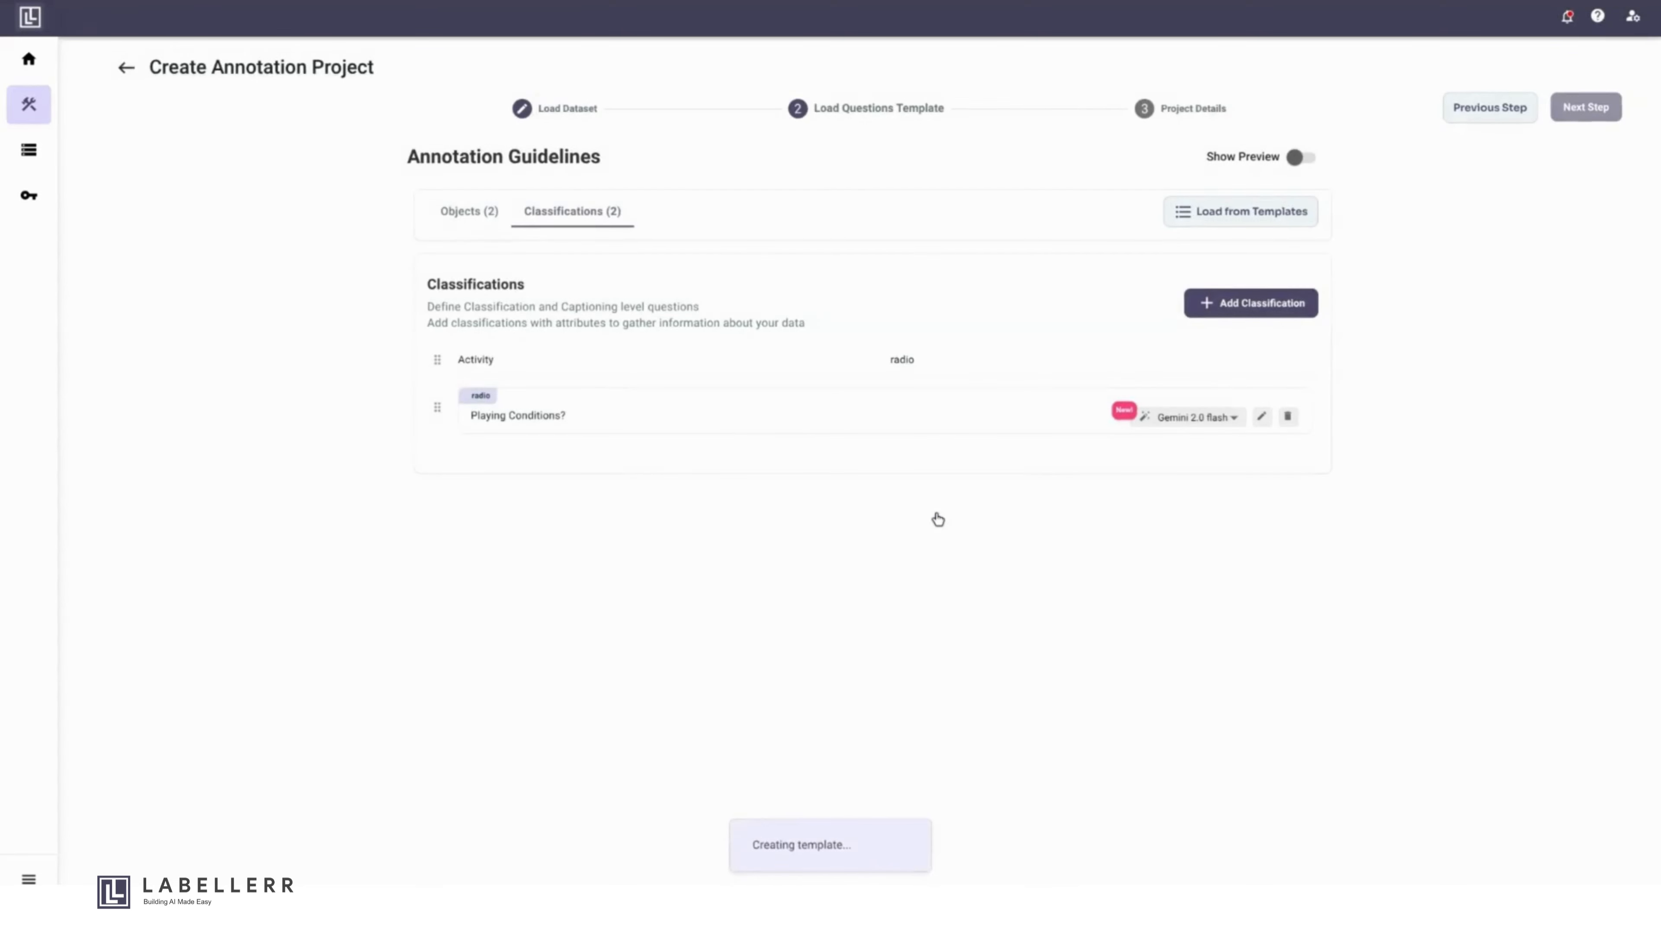
# - Name the project "Sports" and create it as a human labelling project
pyautogui.click(917, 390)
pyautogui.write('Sports')
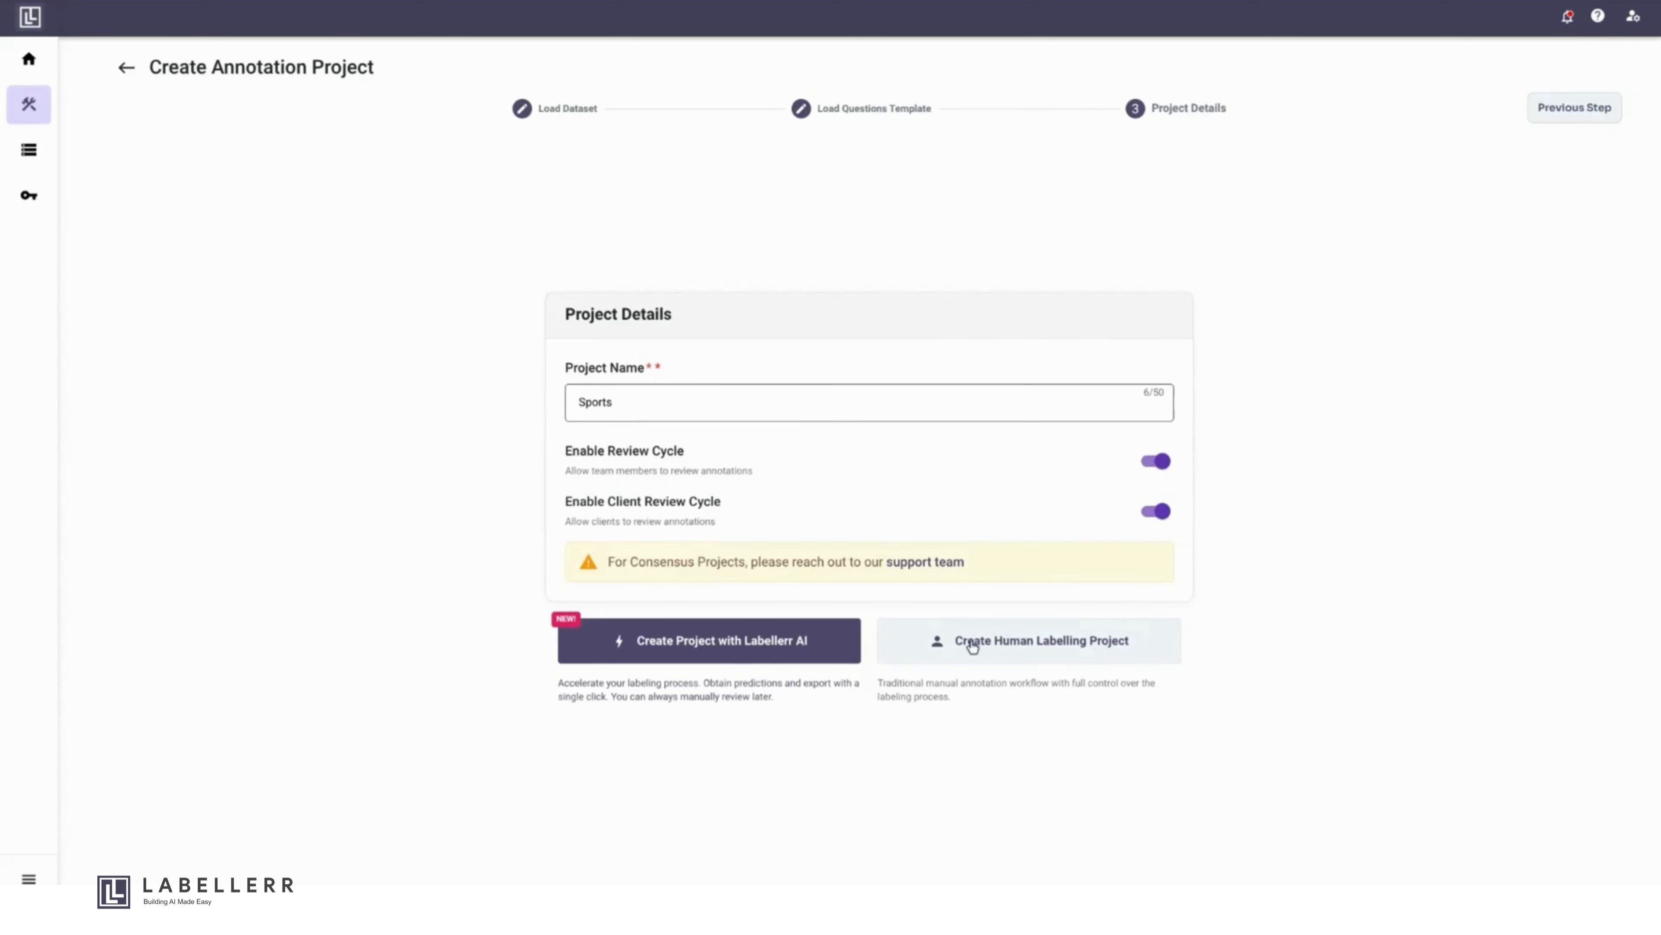
pyautogui.click(1014, 660)
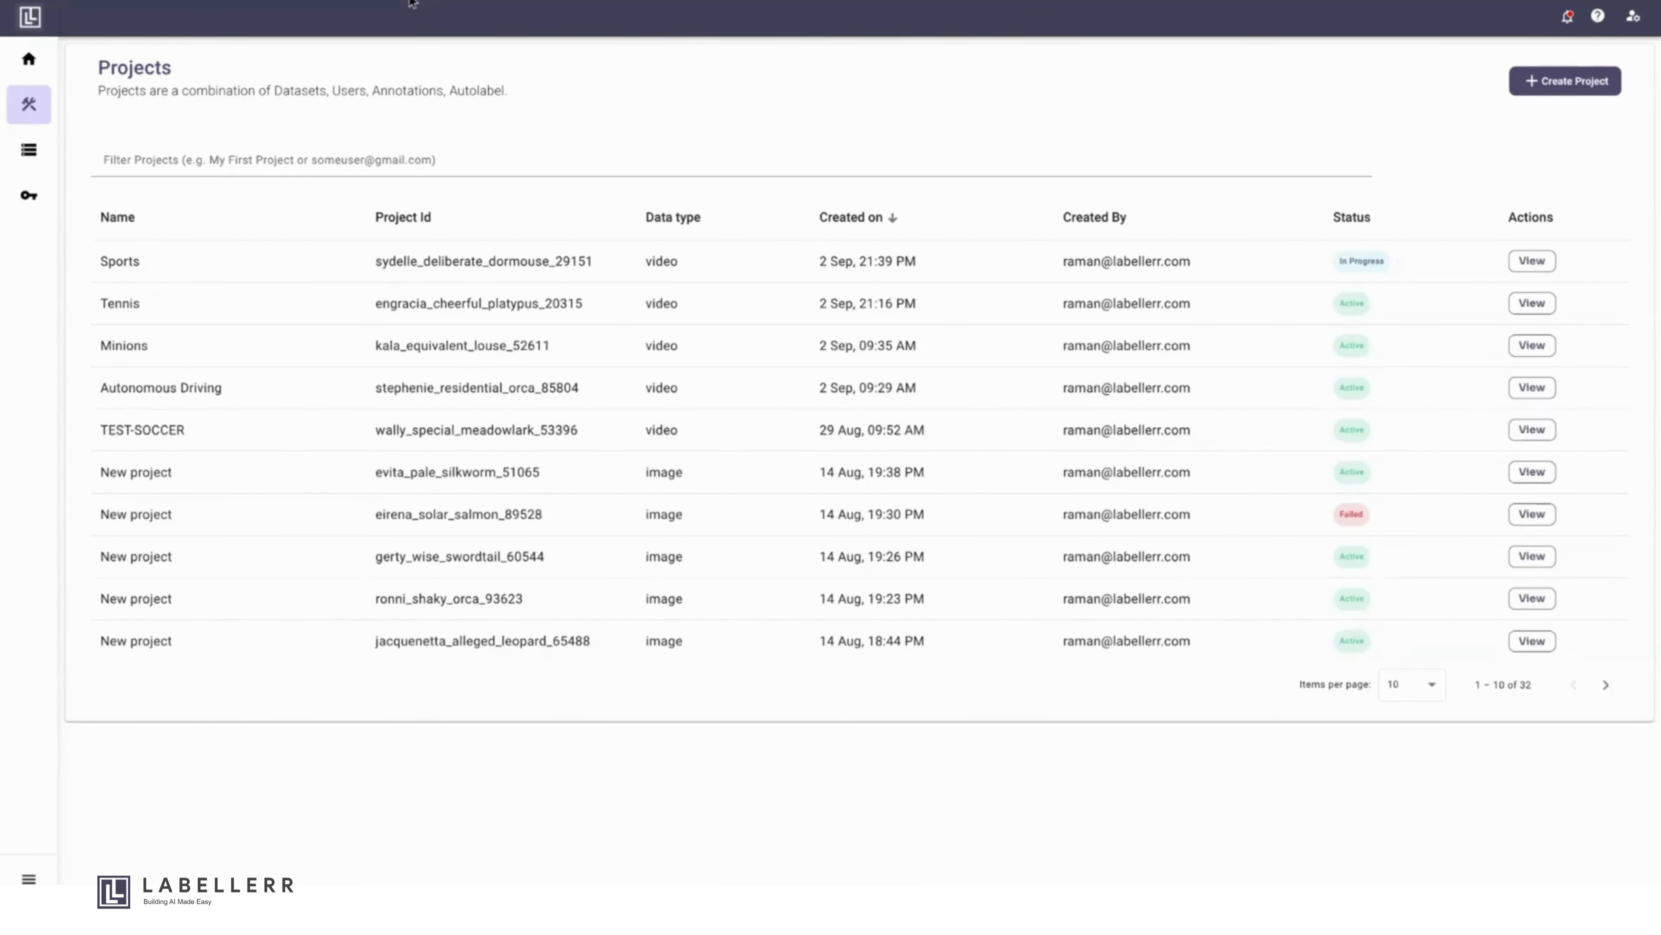
# - Open the Sports project from the projects list and enter its labelling workspace
pyautogui.click(1532, 261)
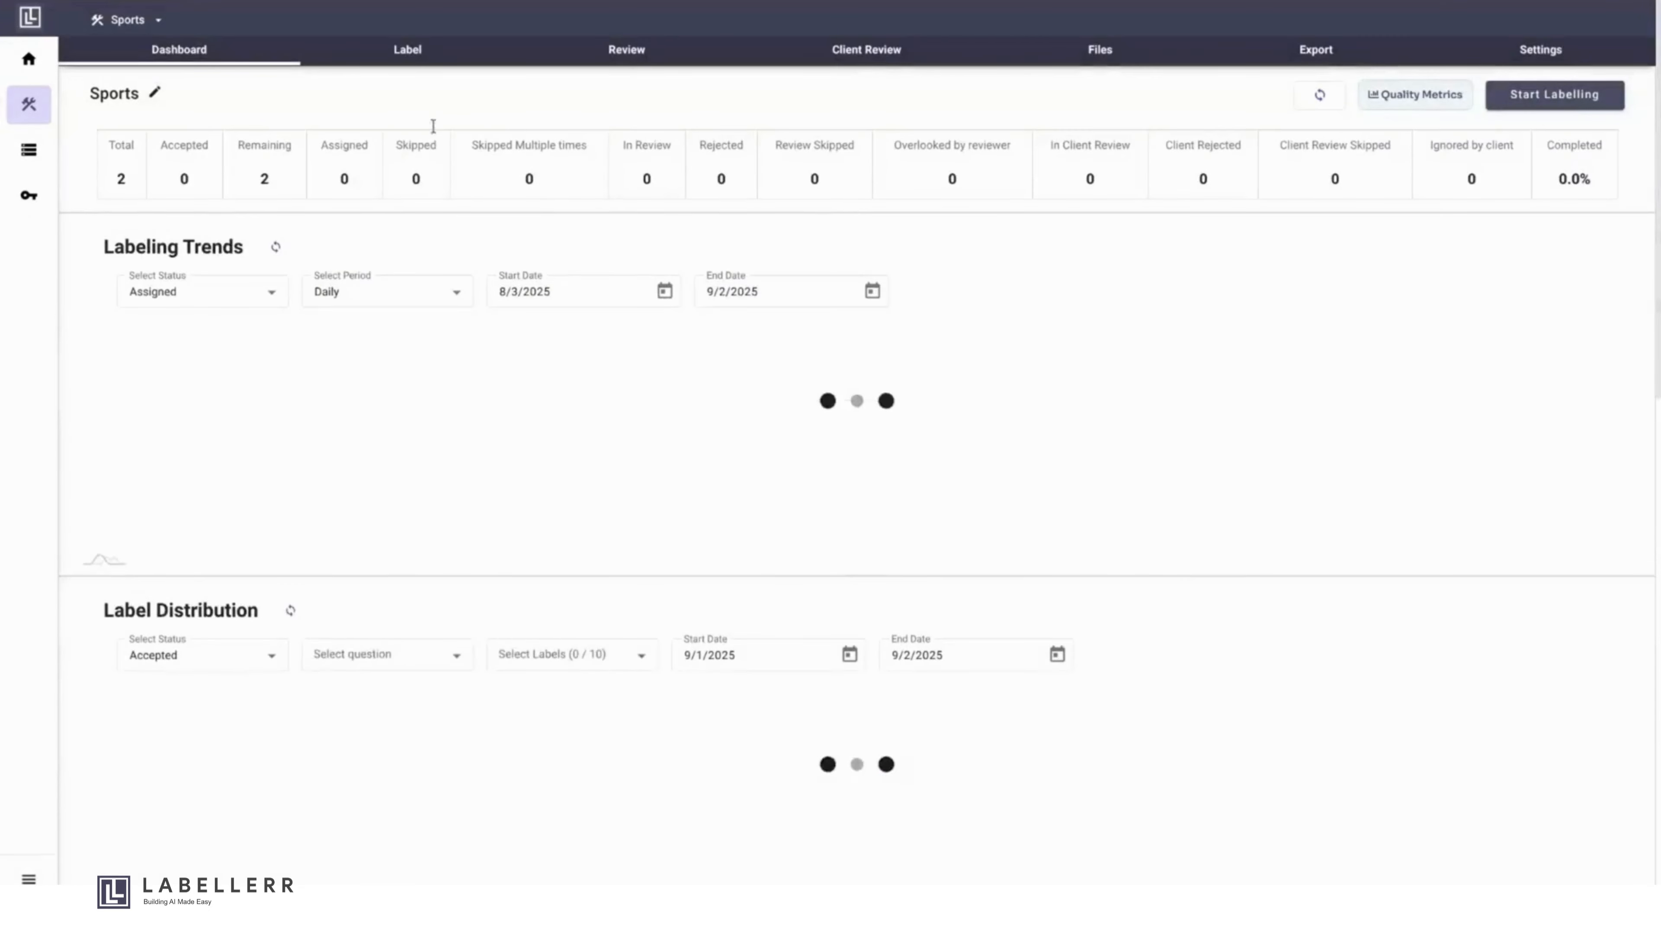
pyautogui.click(405, 61)
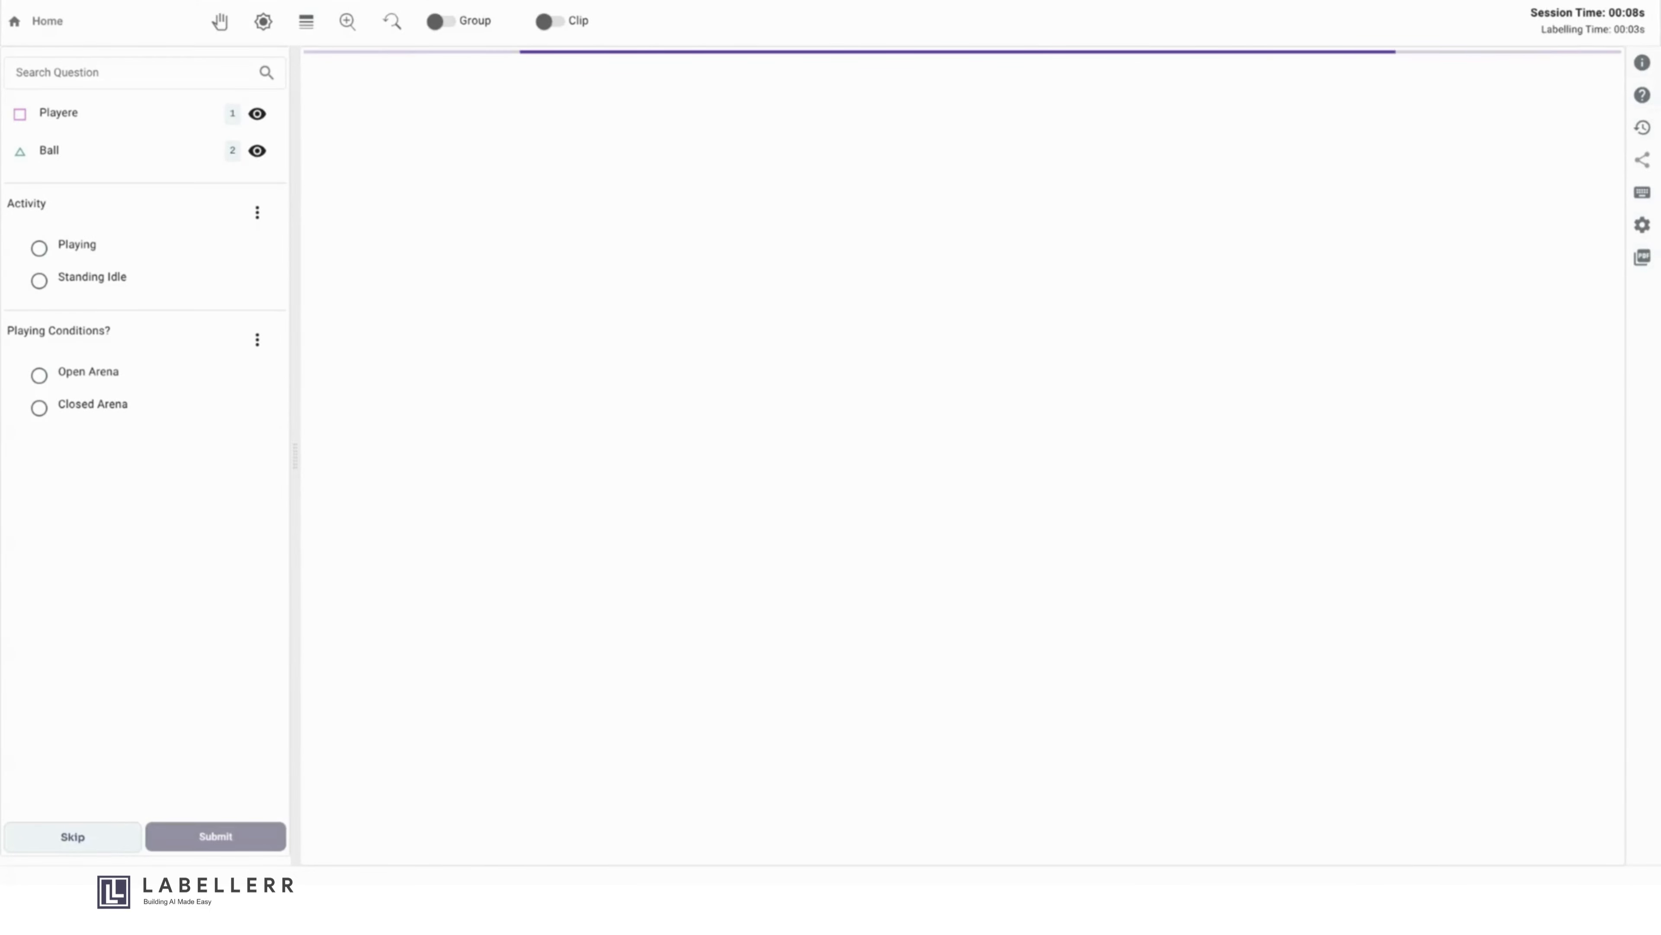
pyautogui.click(185, 112)
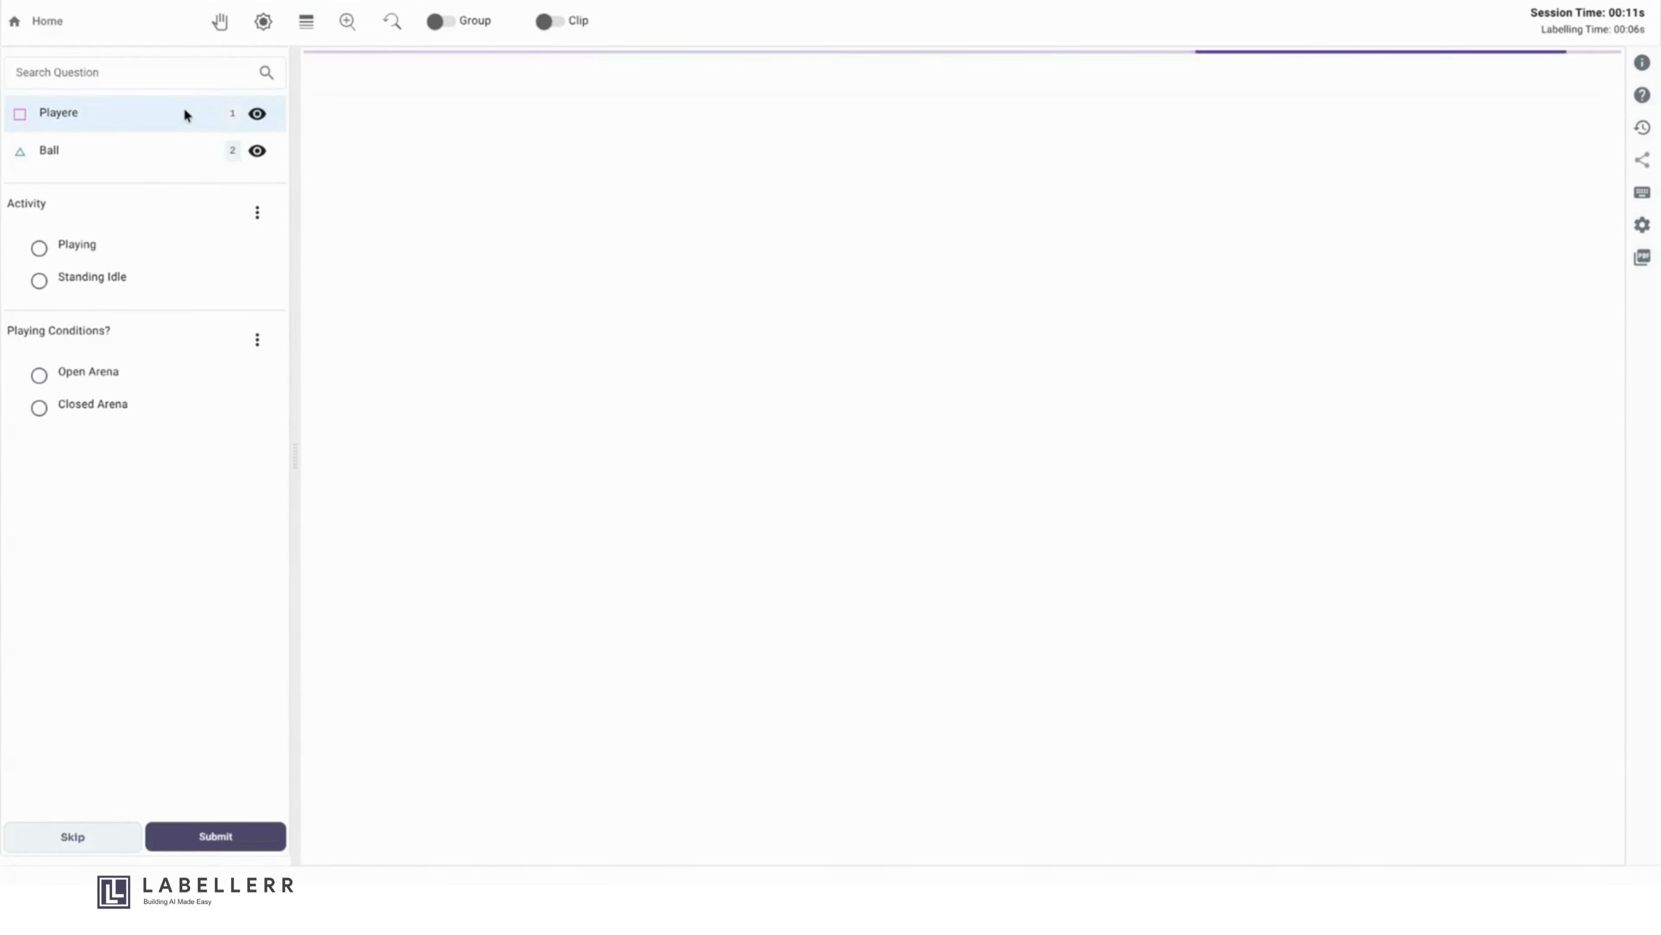
# - Reduce the canvas zoom with Adjust Zoom to fit the tennis video frame and play the clip
pyautogui.click(359, 31)
pyautogui.click(346, 95)
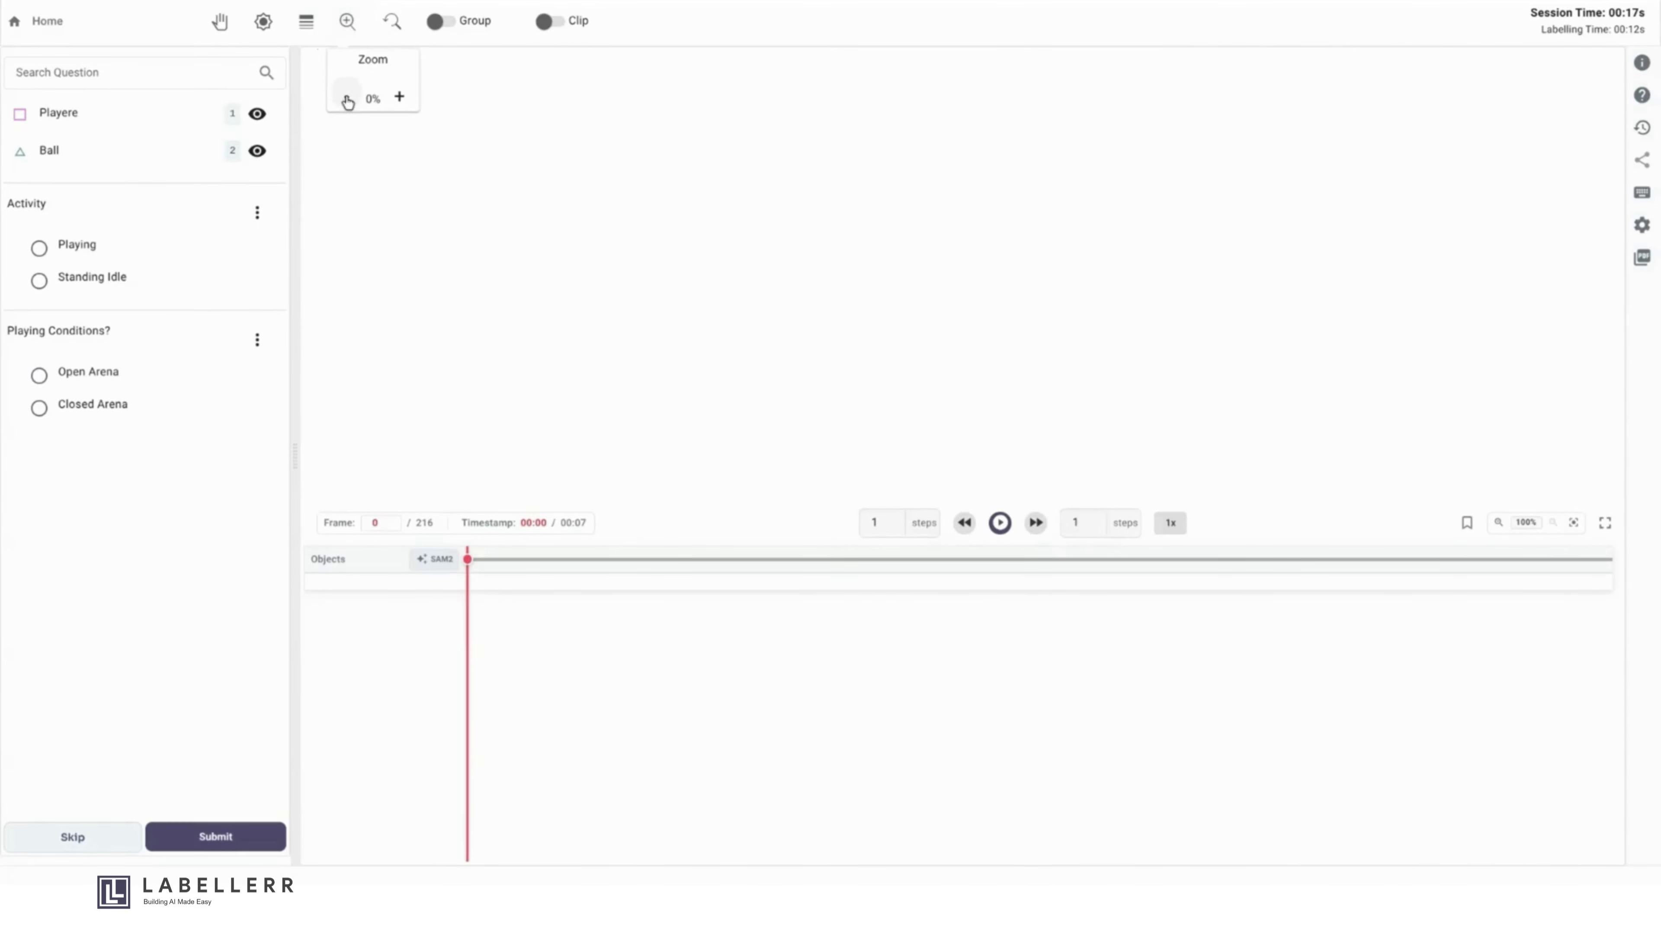
pyautogui.click(346, 95)
pyautogui.click(346, 94)
pyautogui.click(346, 95)
pyautogui.click(347, 95)
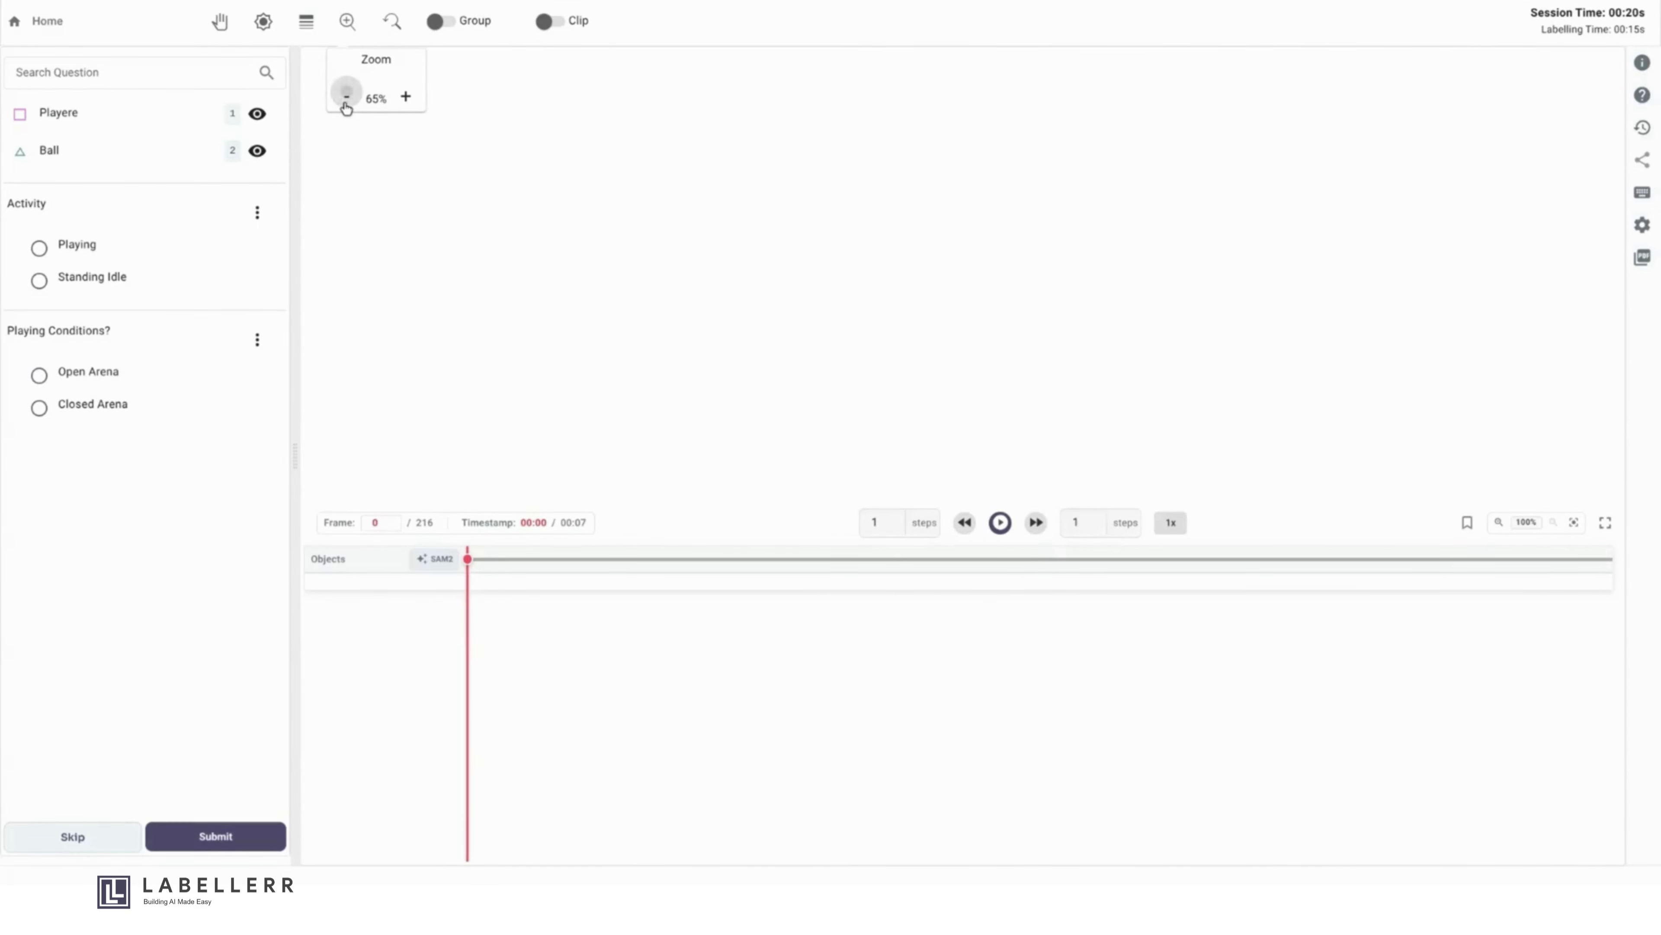
pyautogui.click(346, 95)
pyautogui.click(655, 327)
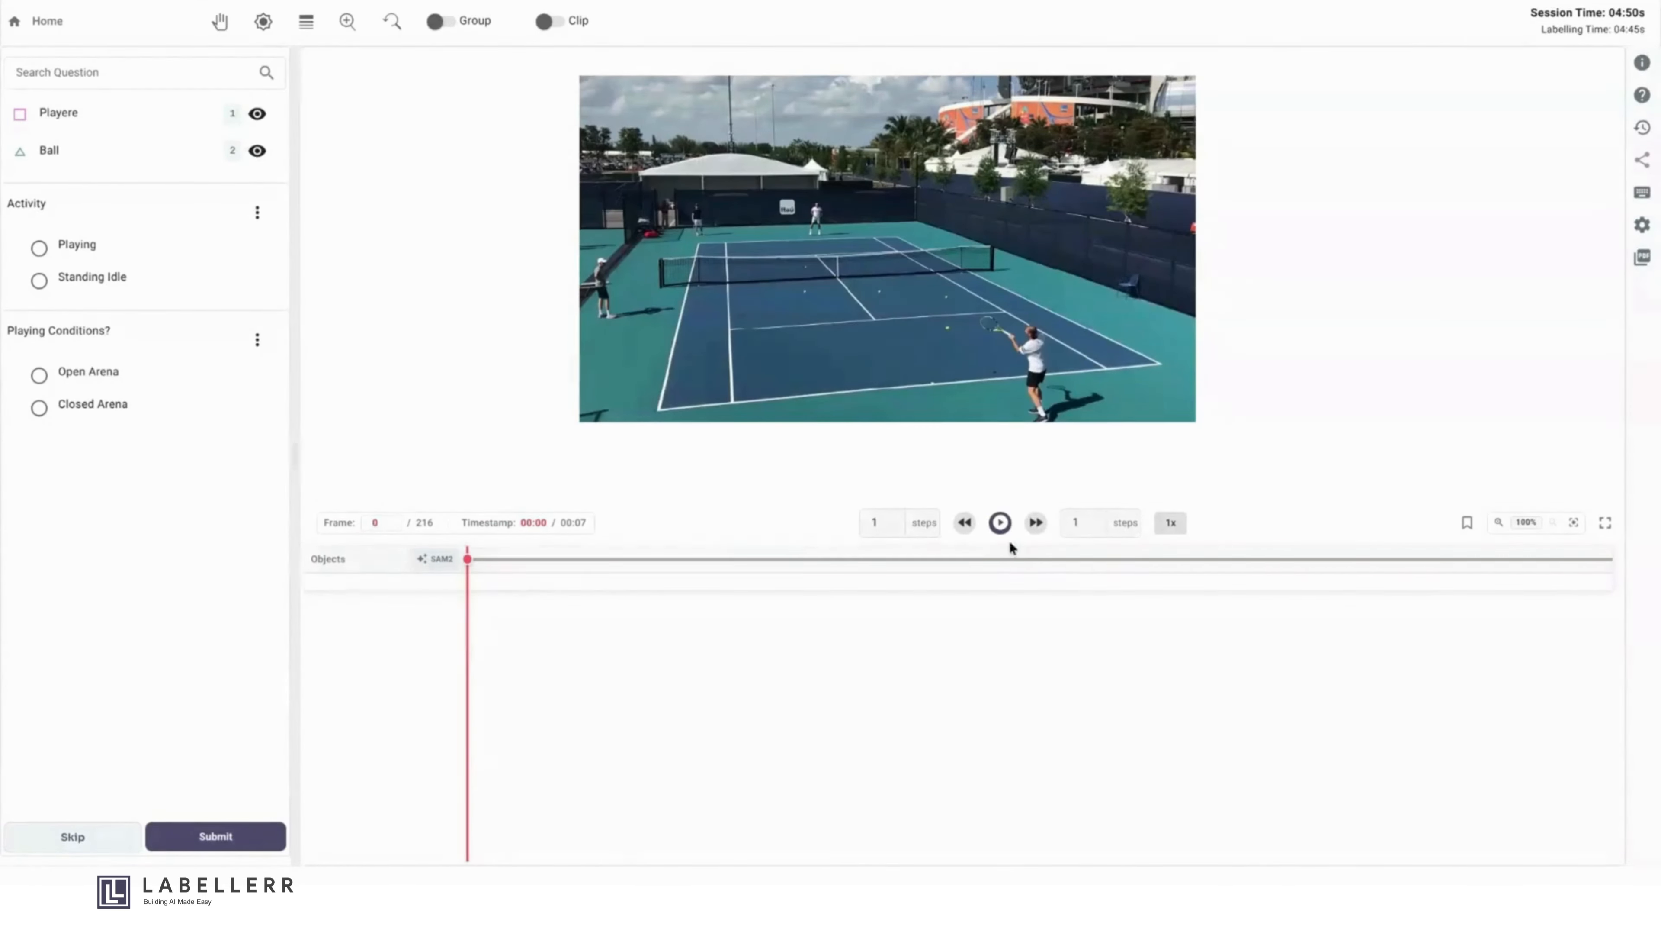
pyautogui.click(1000, 523)
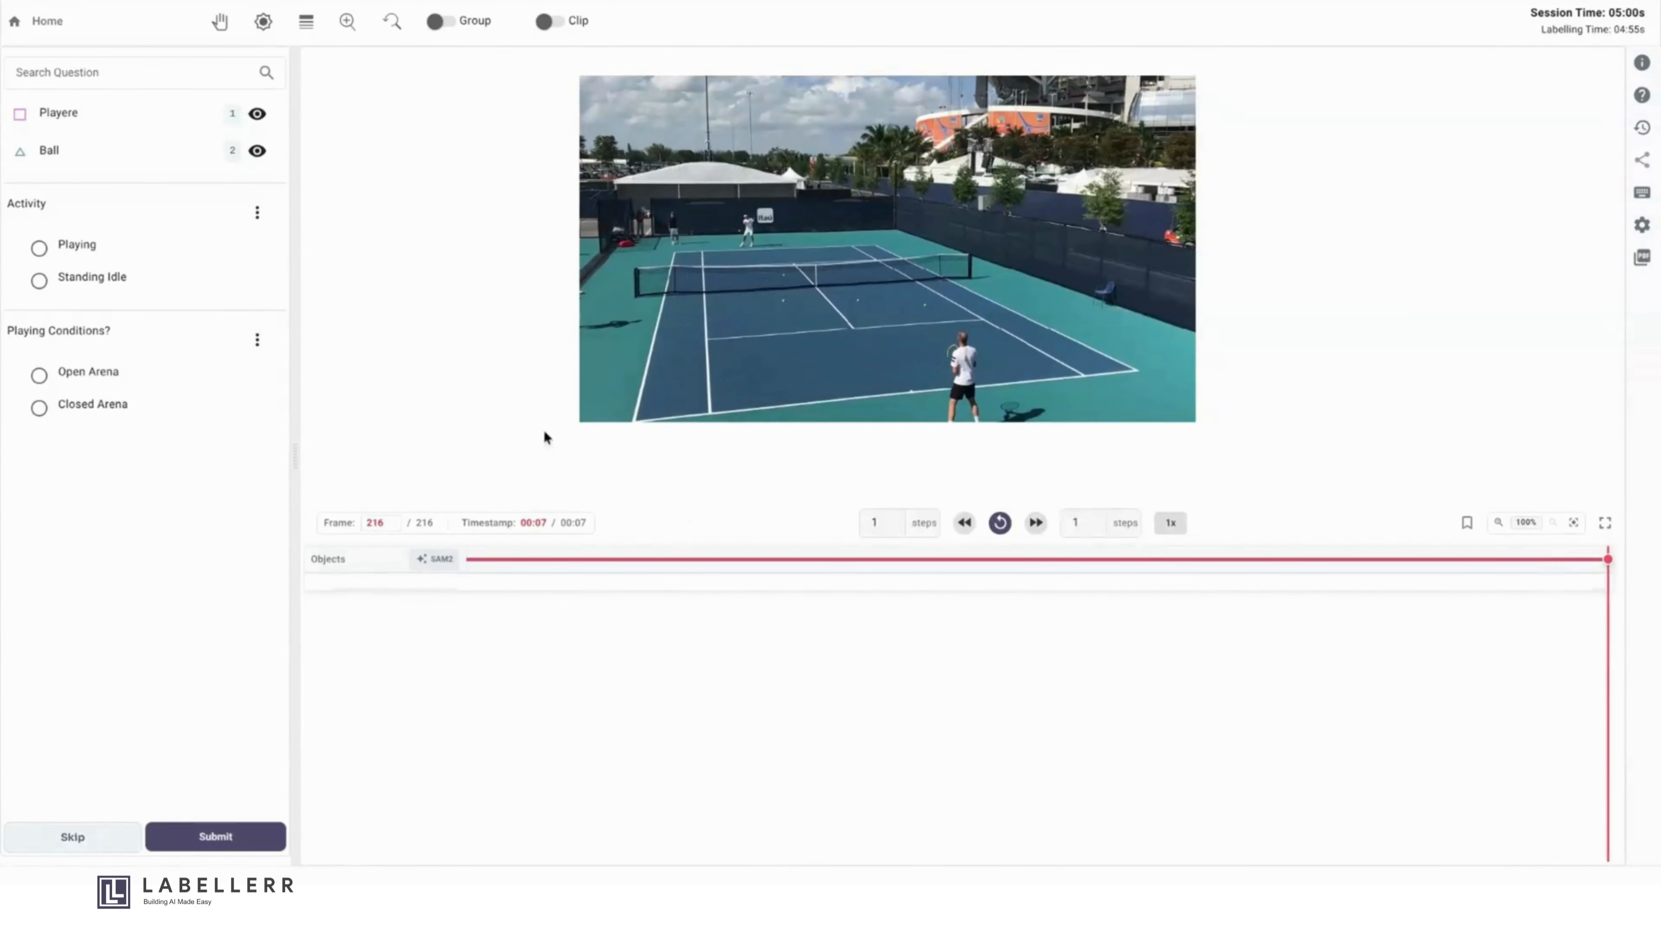
# - Rename the Playere bounding-box object to "Player" in the annotation settings and submit the edit
pyautogui.click(133, 114)
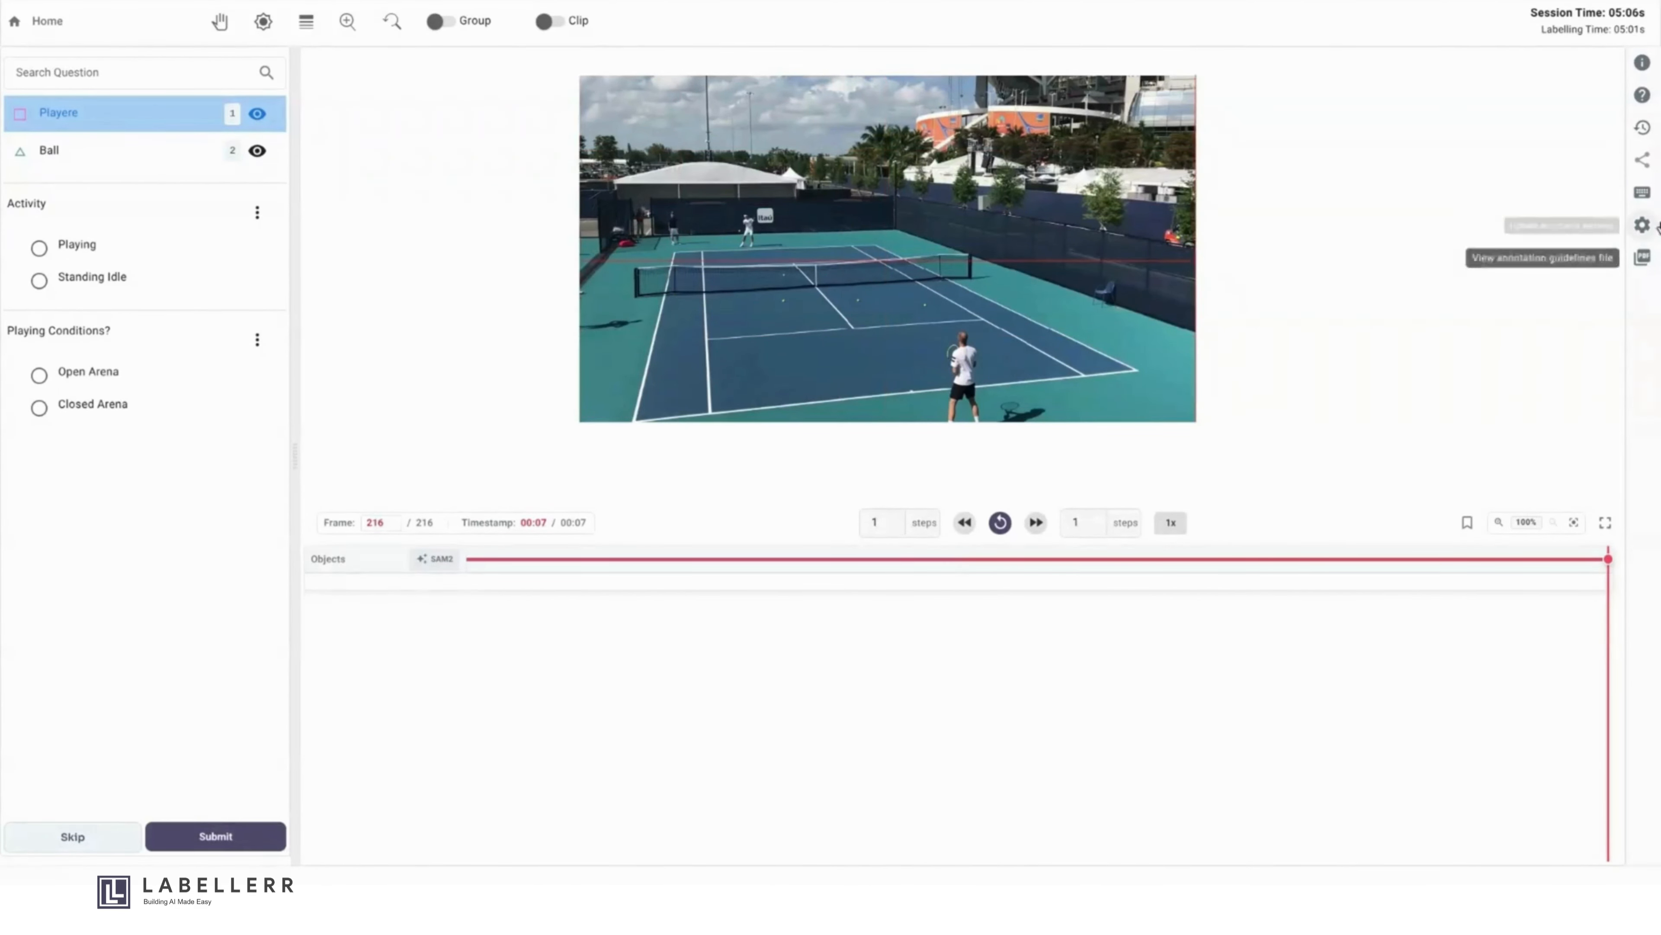
pyautogui.click(1642, 224)
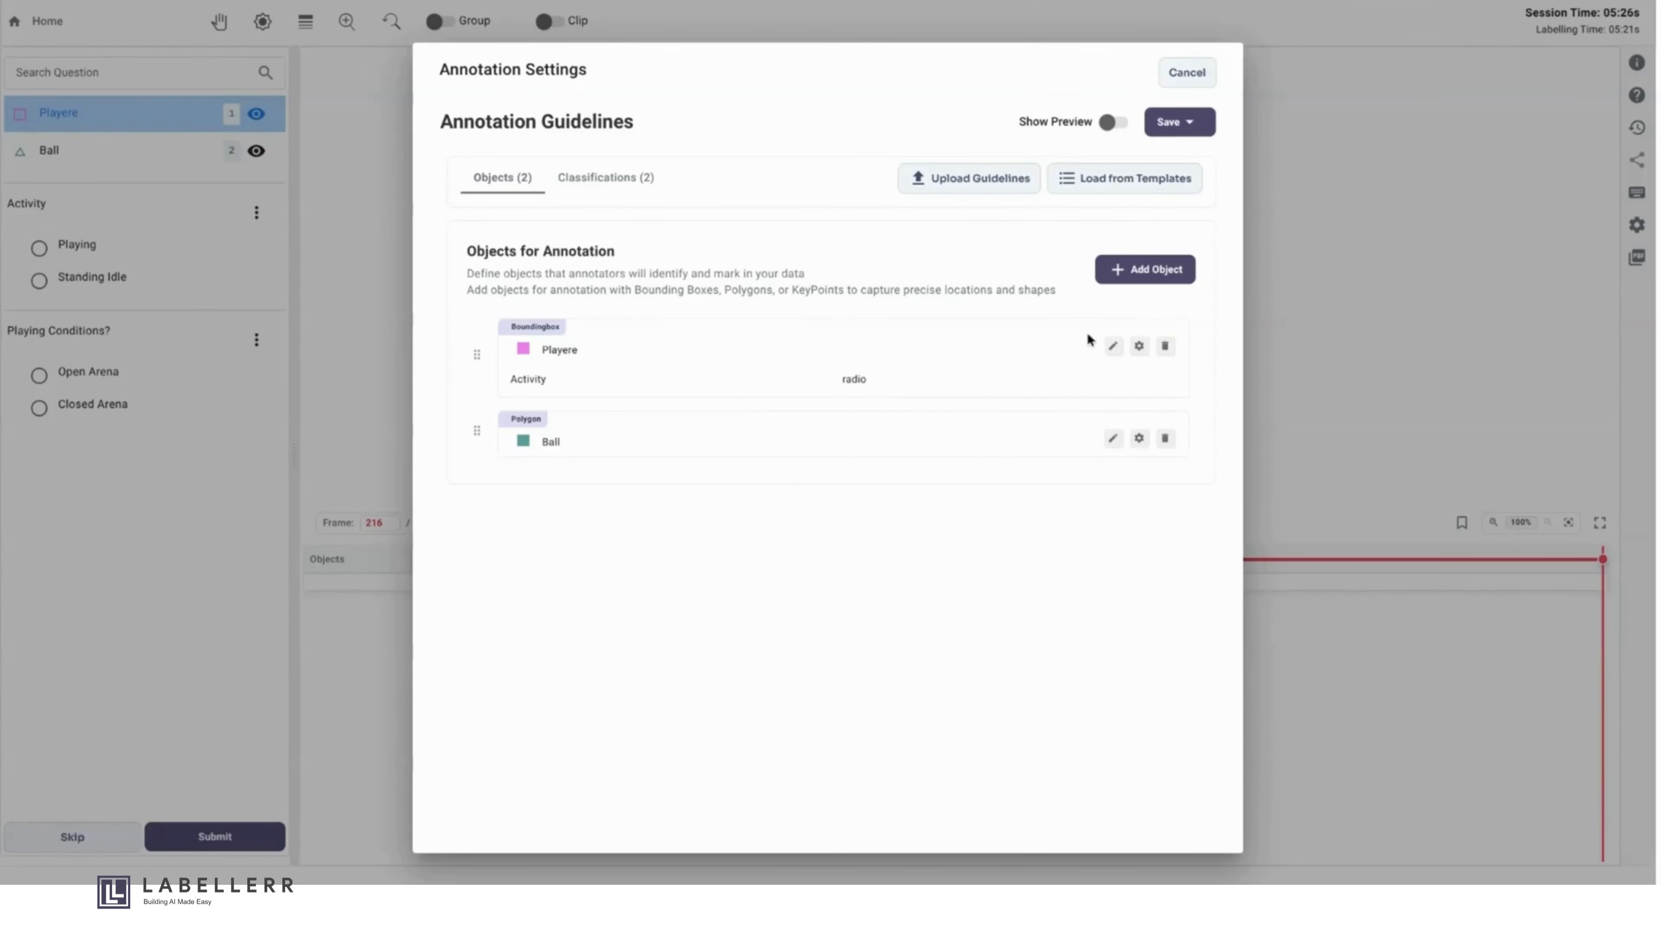
pyautogui.click(1113, 347)
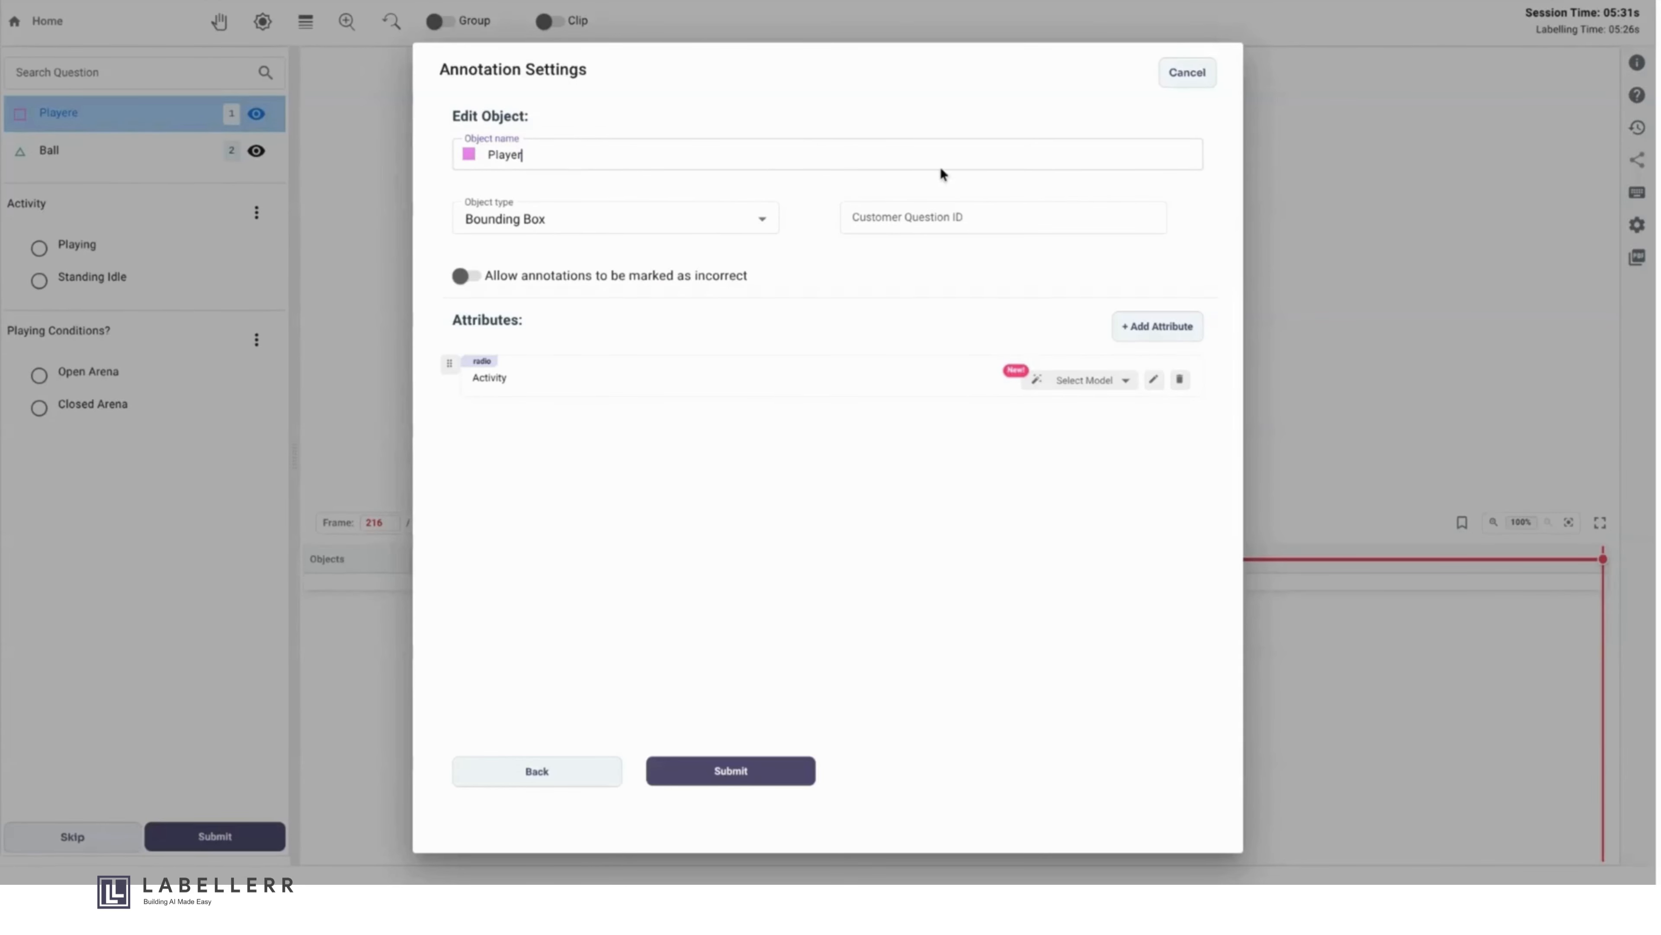
pyautogui.click(780, 774)
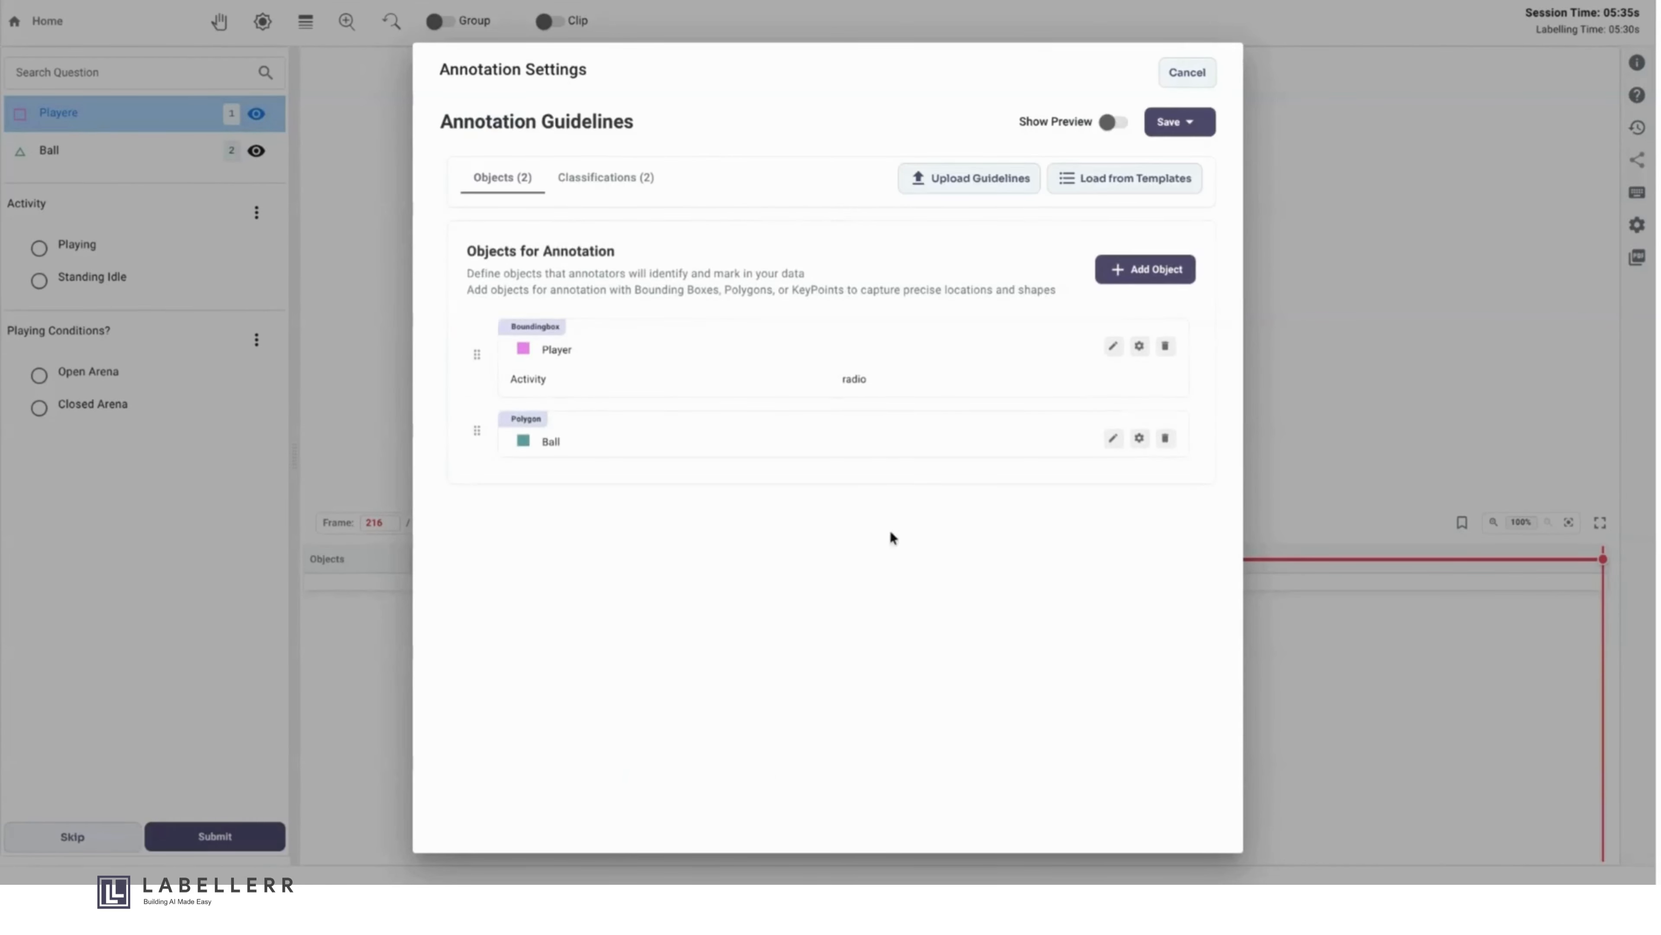
# - Change the Ball object's colour to yellow F8E71C and save the changes in the current project guidelines
pyautogui.click(1114, 439)
pyautogui.click(469, 154)
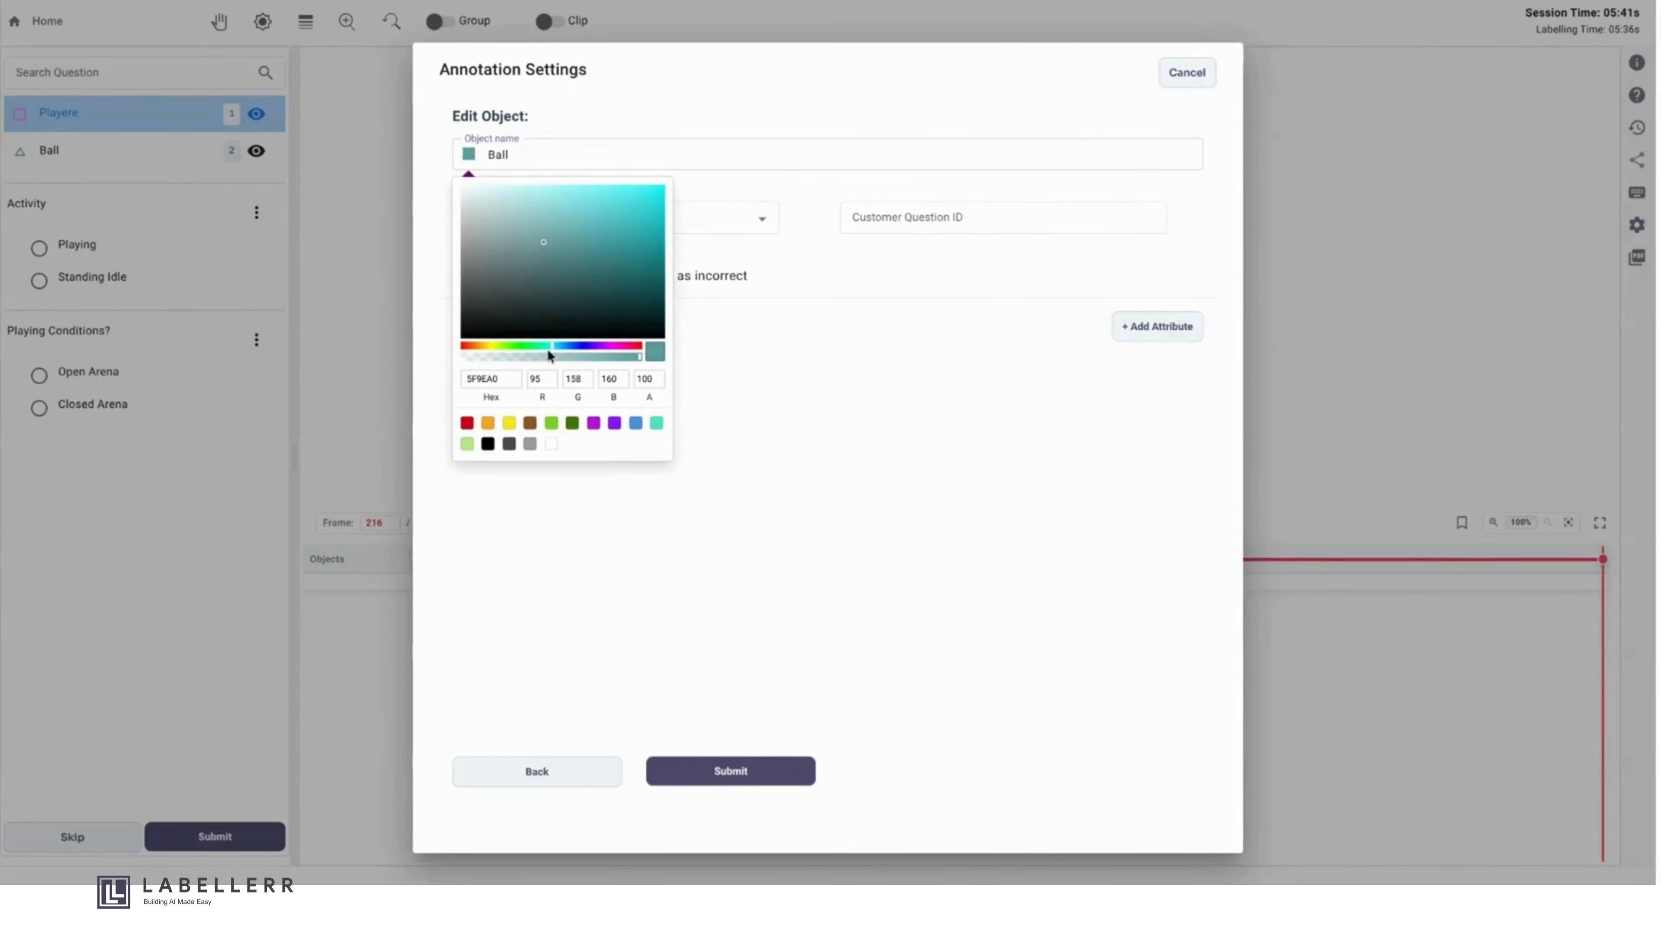
pyautogui.click(492, 345)
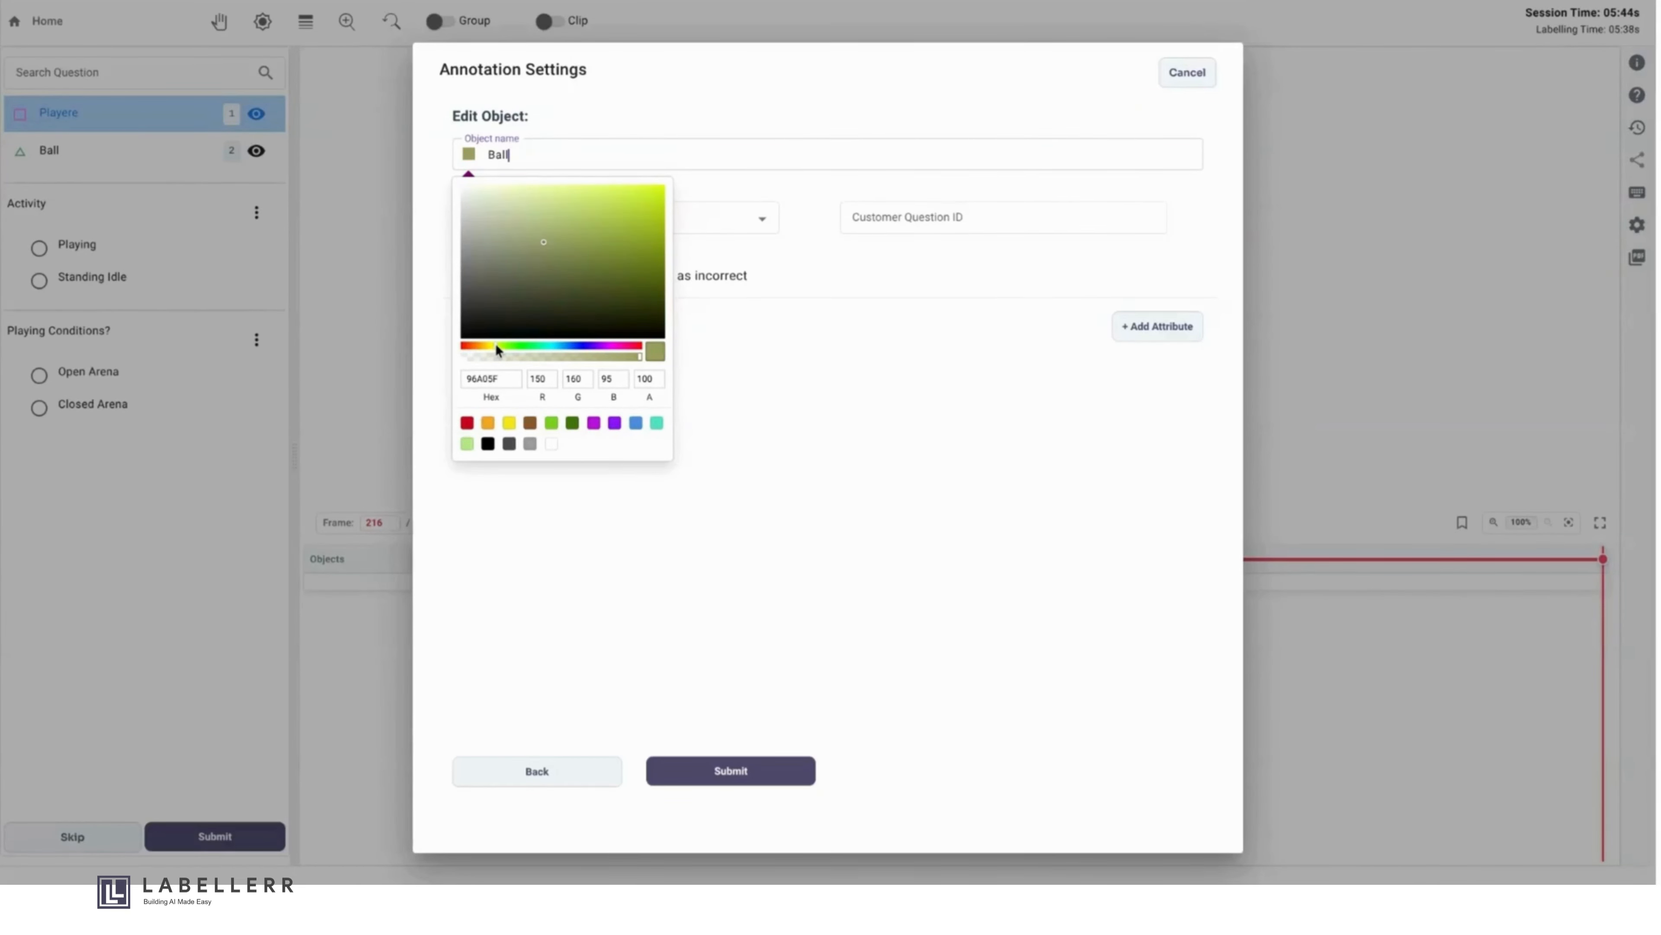
pyautogui.click(491, 344)
pyautogui.click(510, 424)
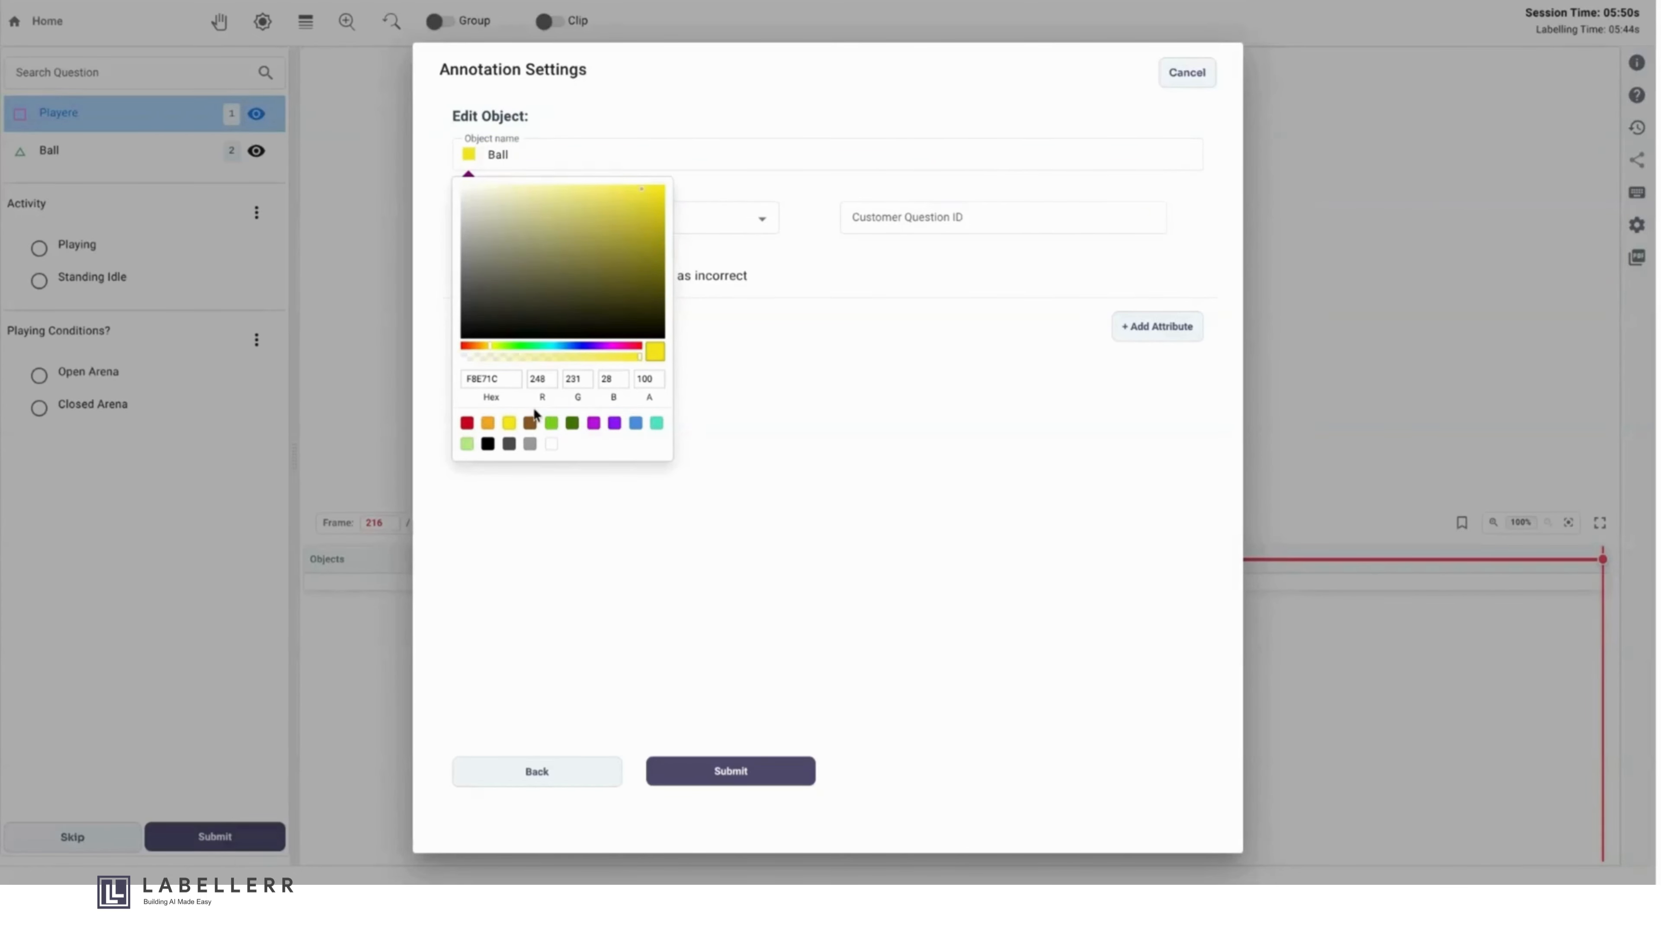
pyautogui.click(774, 395)
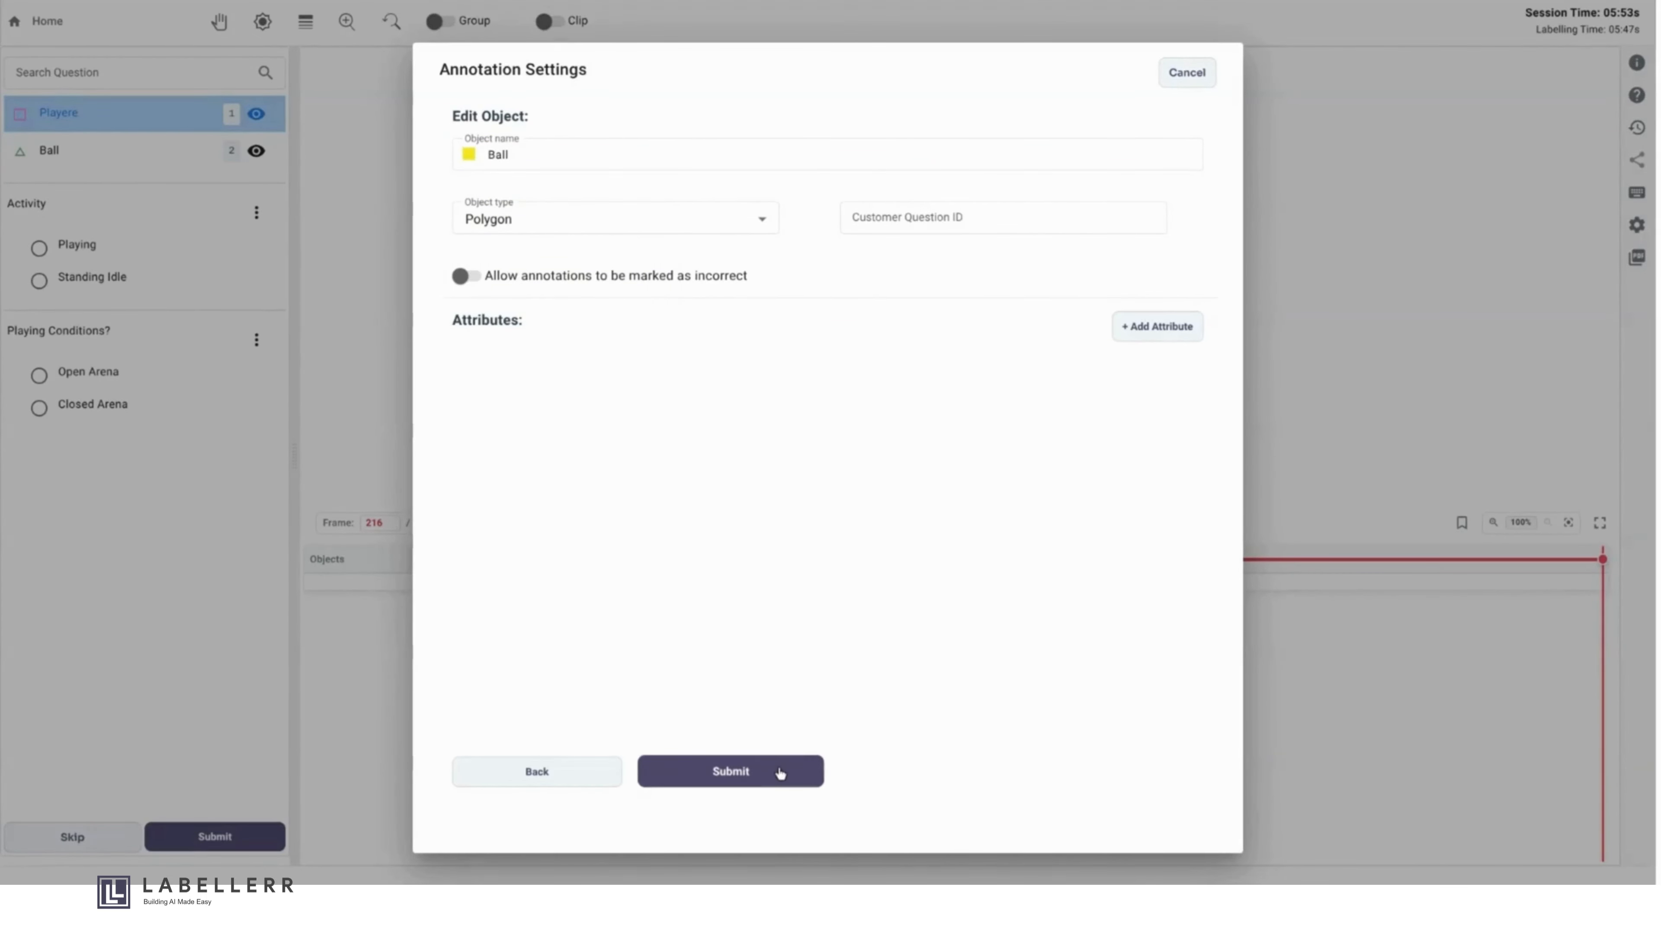
pyautogui.click(720, 771)
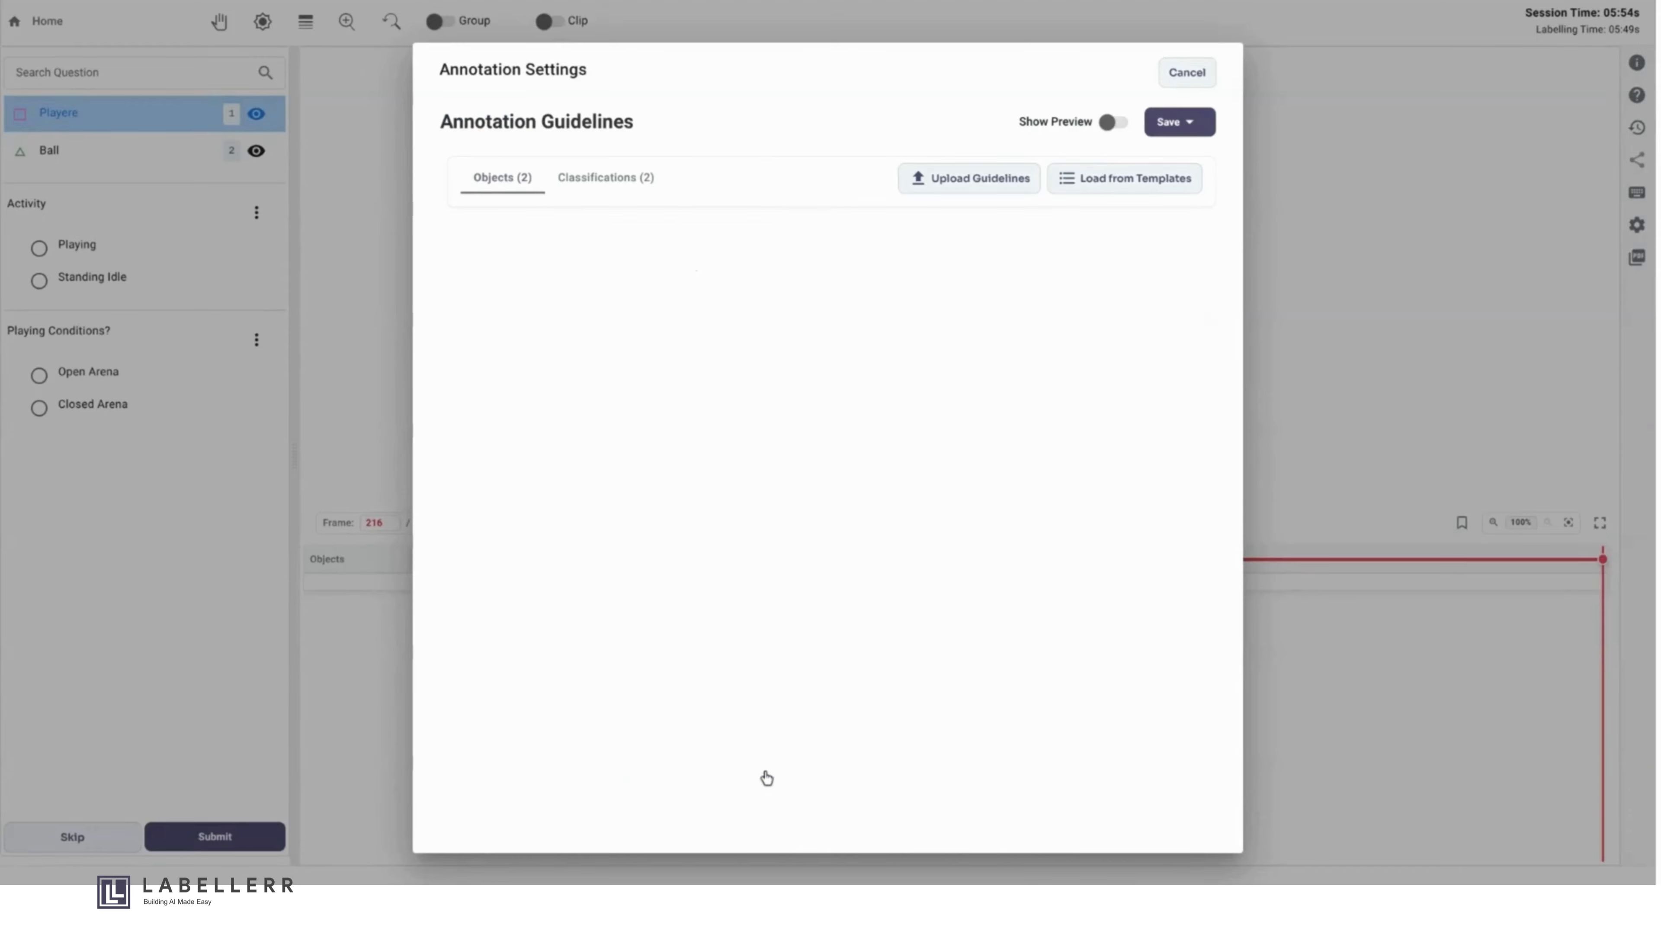
pyautogui.click(1177, 121)
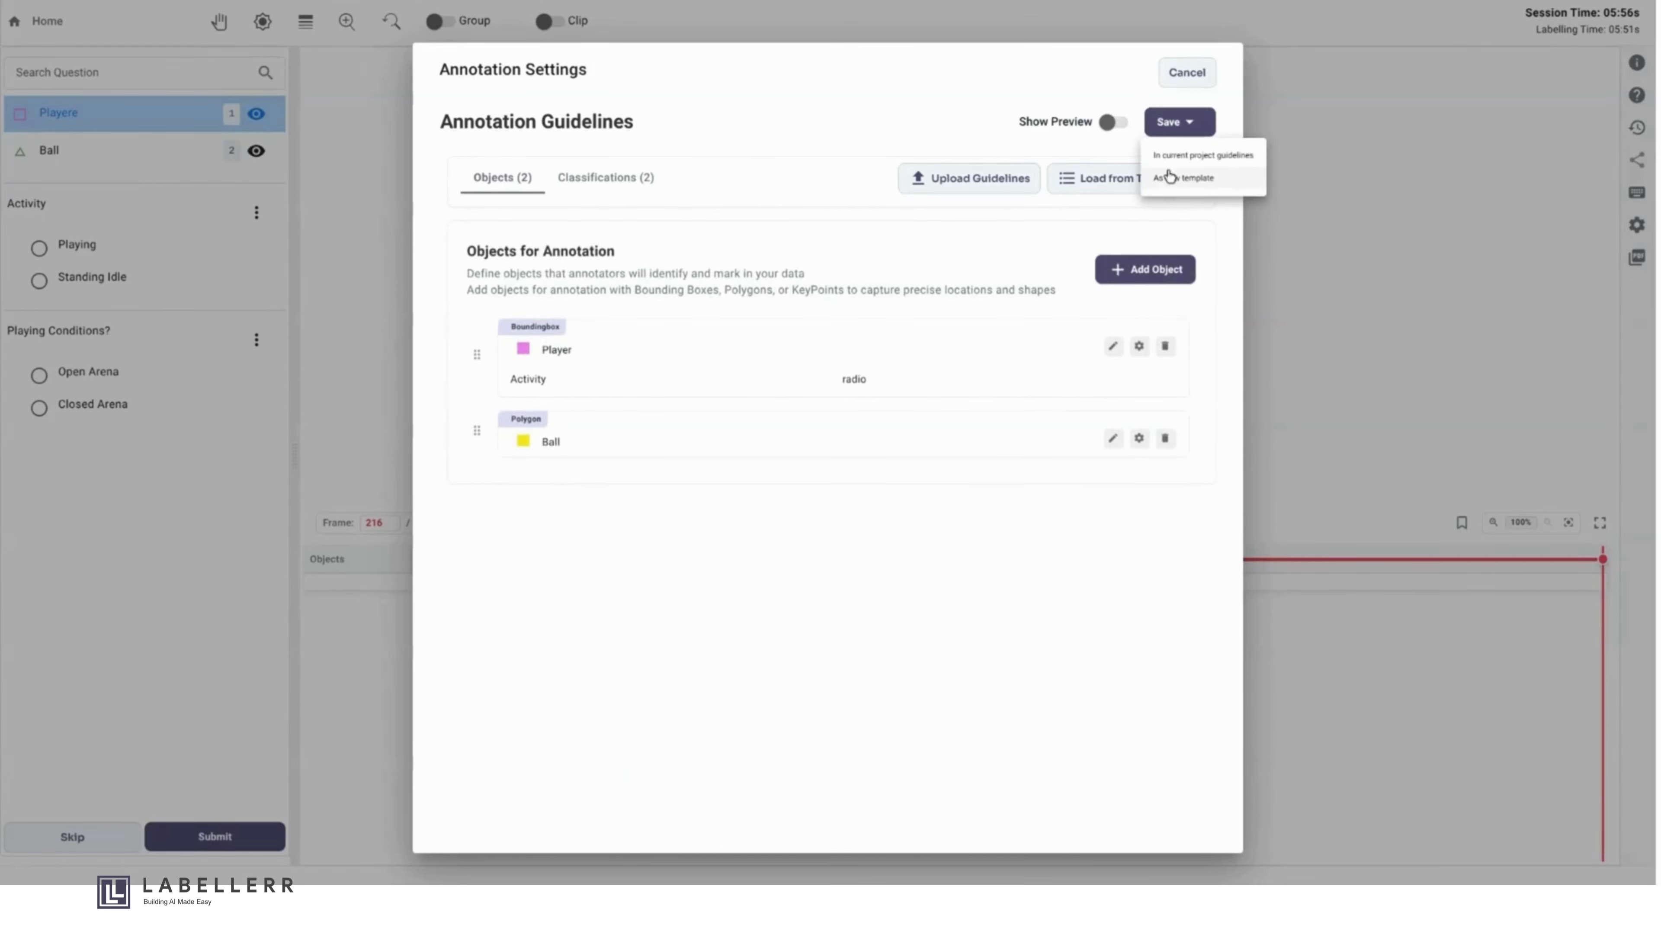
pyautogui.click(1204, 157)
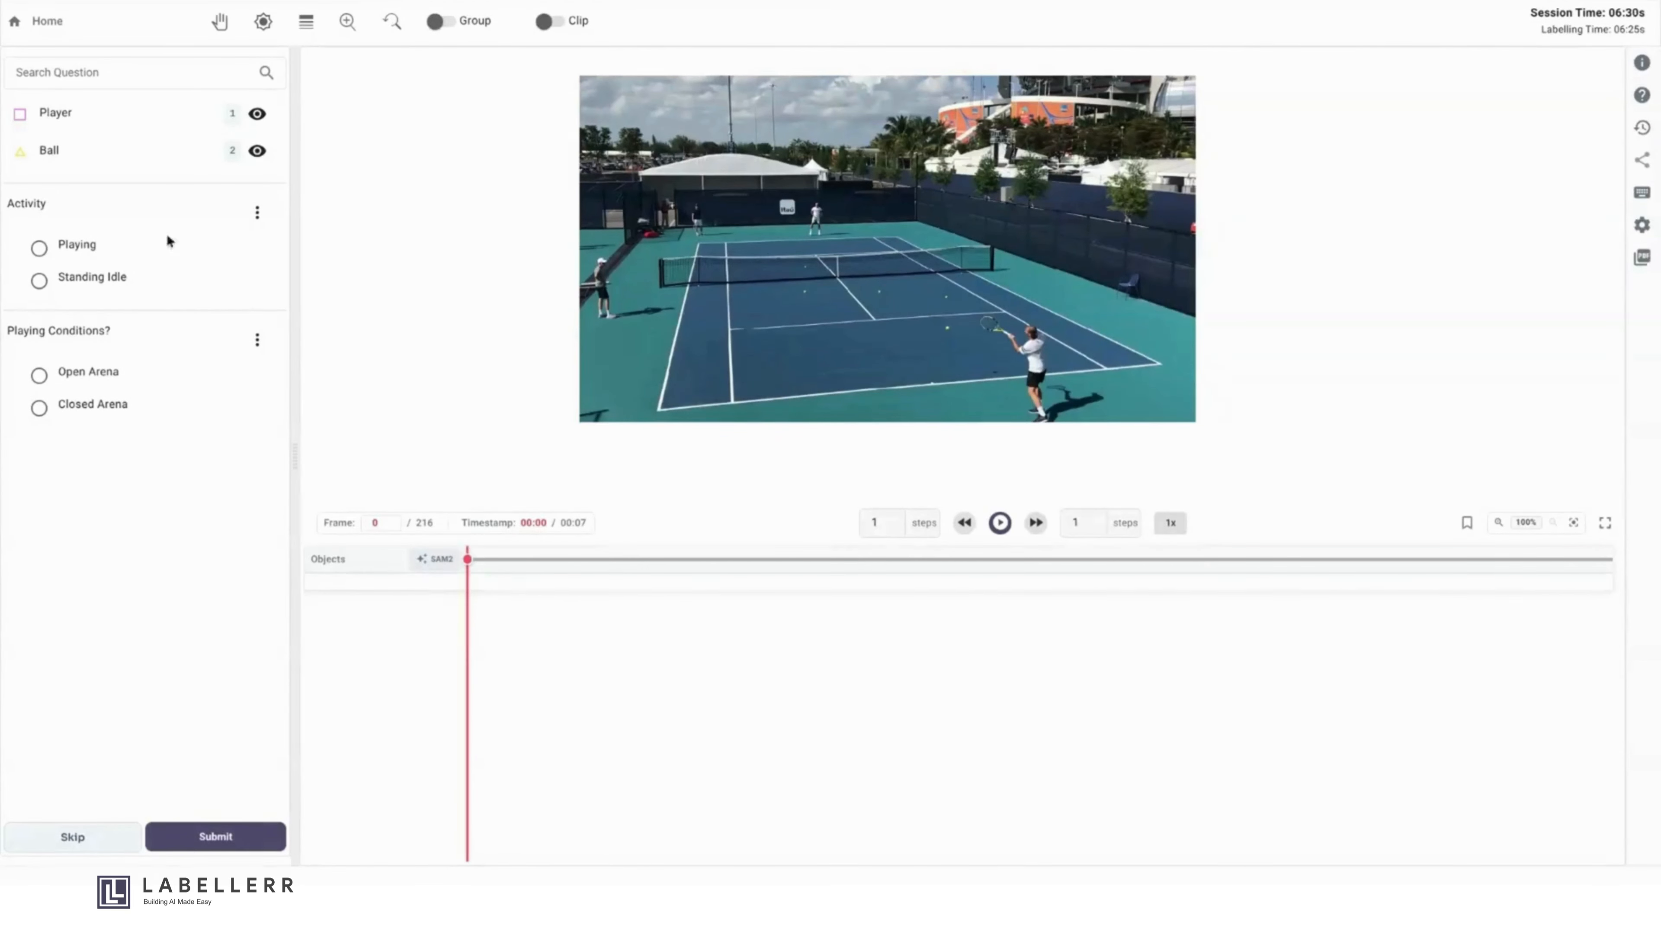
# - Draw a Player bounding box about 612 px tall around the nearest tennis player and save its activity as Playing
pyautogui.click(140, 121)
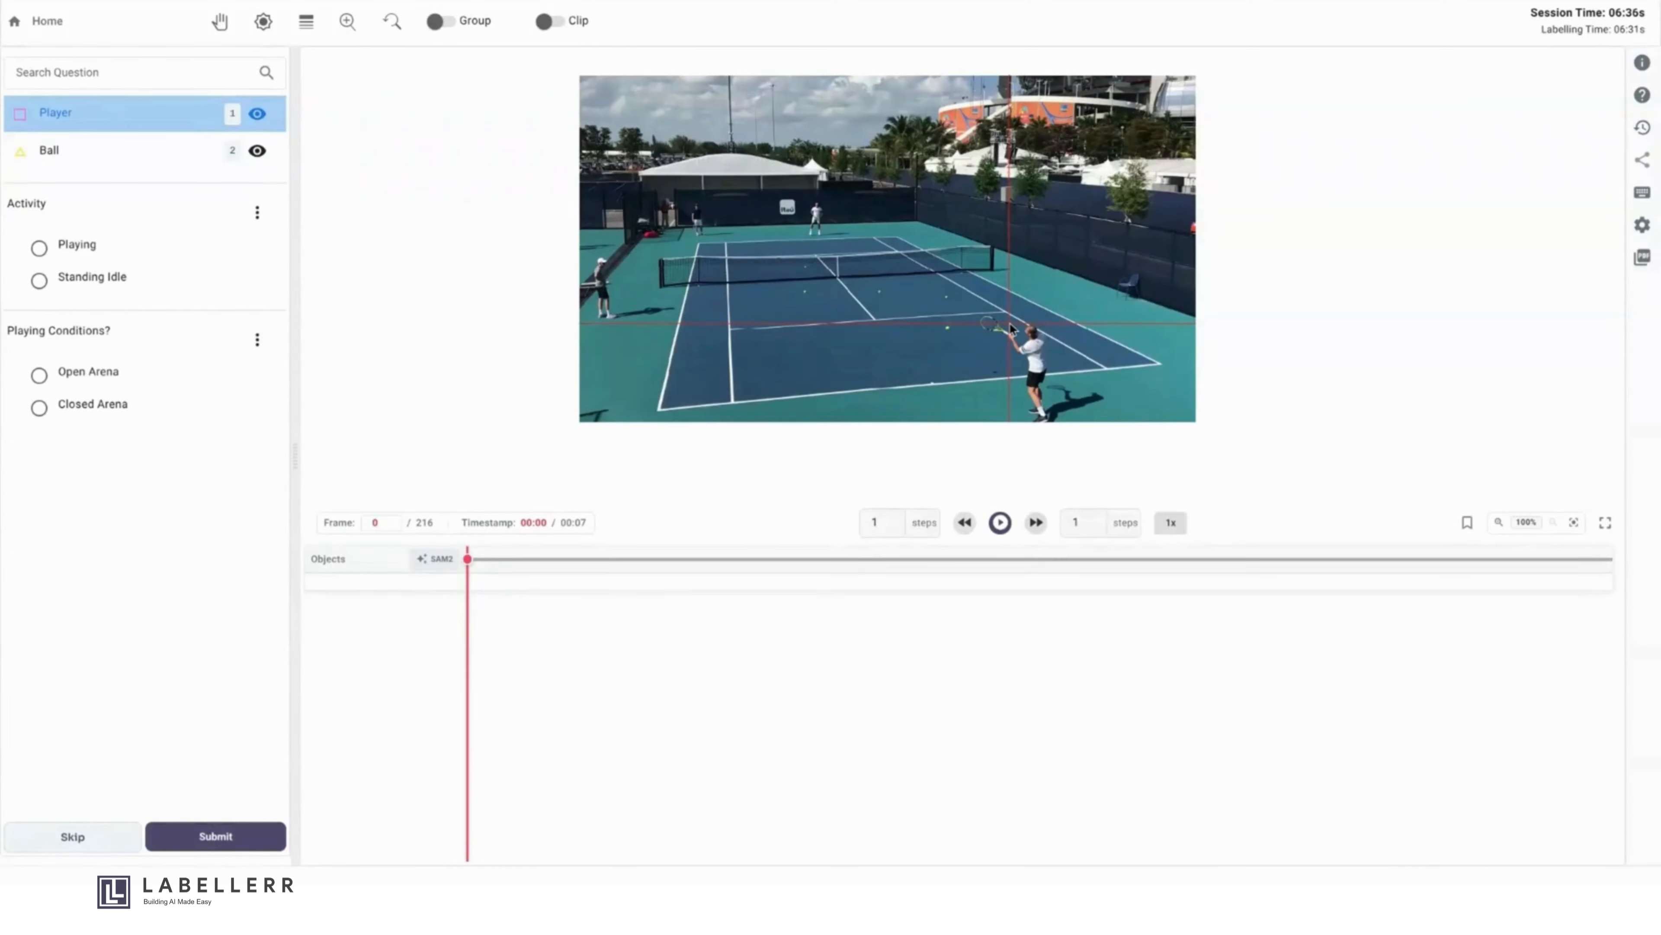
pyautogui.moveTo(1009, 323); pyautogui.dragTo(1054, 421)
pyautogui.click(722, 483)
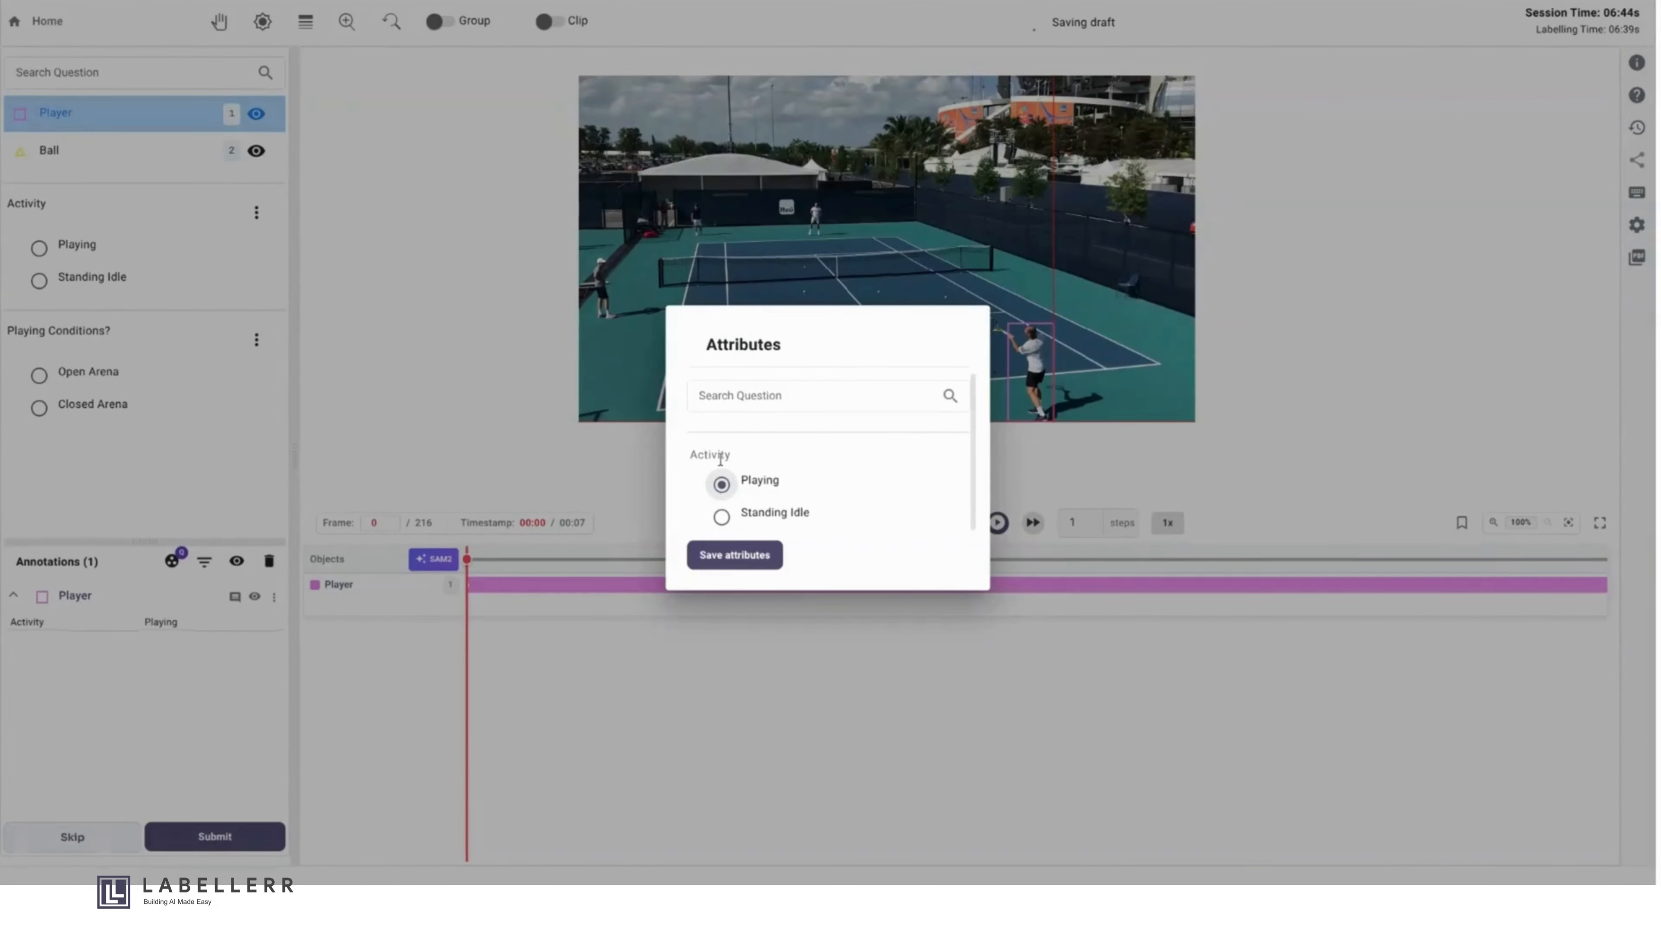
pyautogui.click(734, 555)
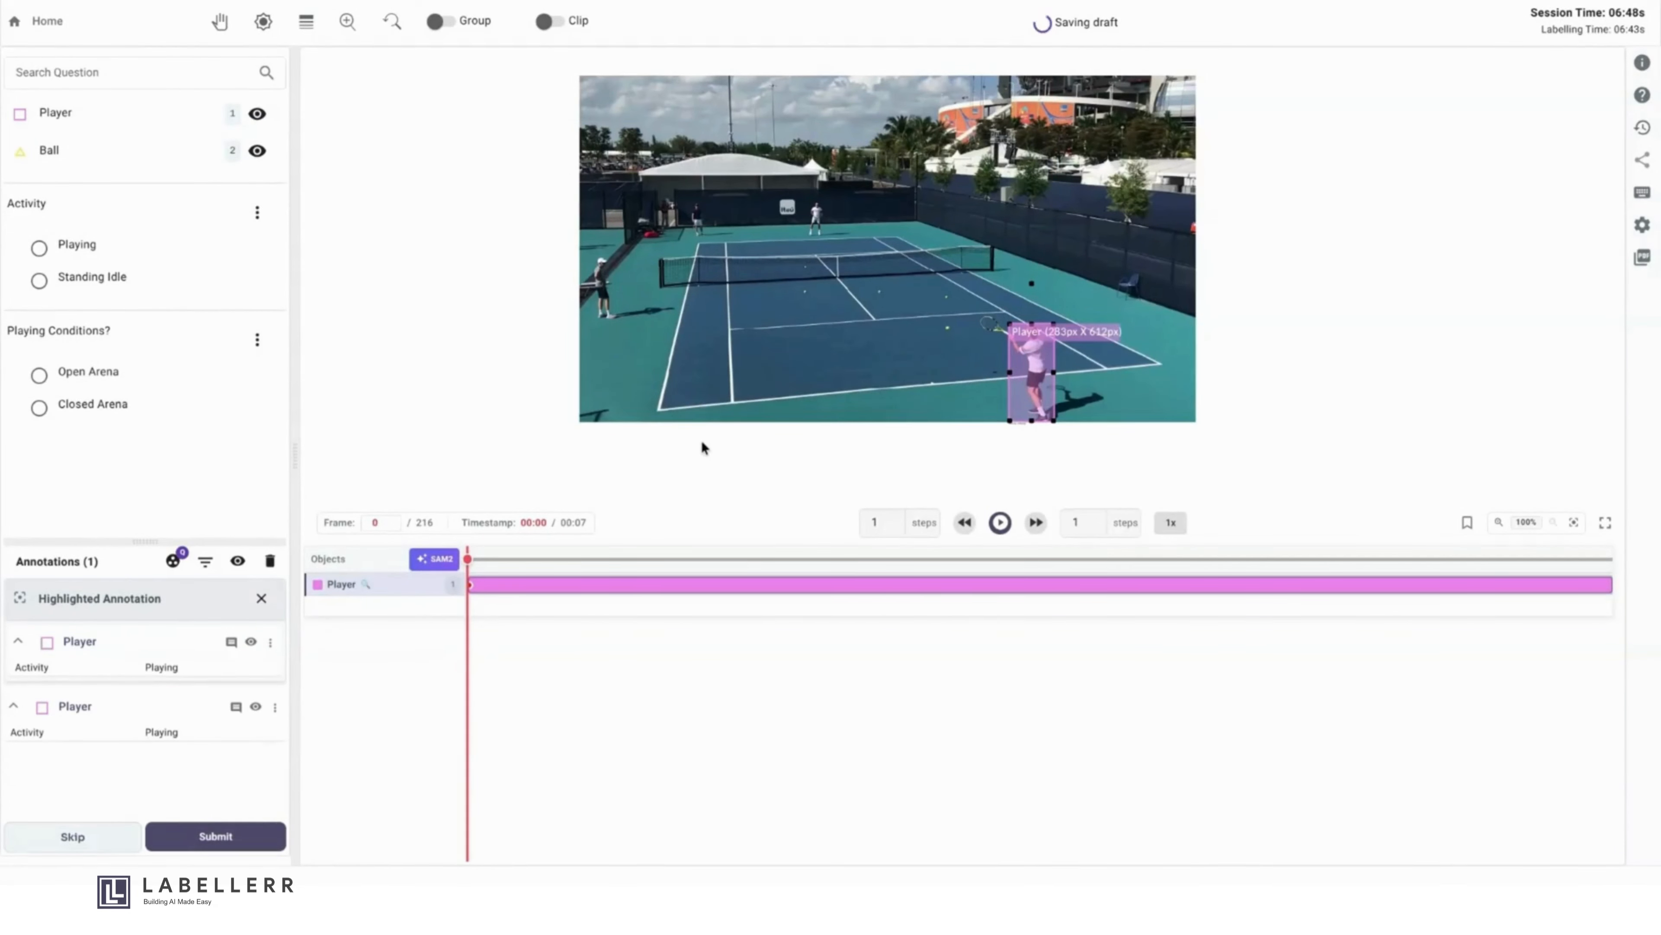
# - Draw a Player box about 162 × 399 px around the person beside the net's left end, save Standing Idle, and adjust the box
pyautogui.click(144, 118)
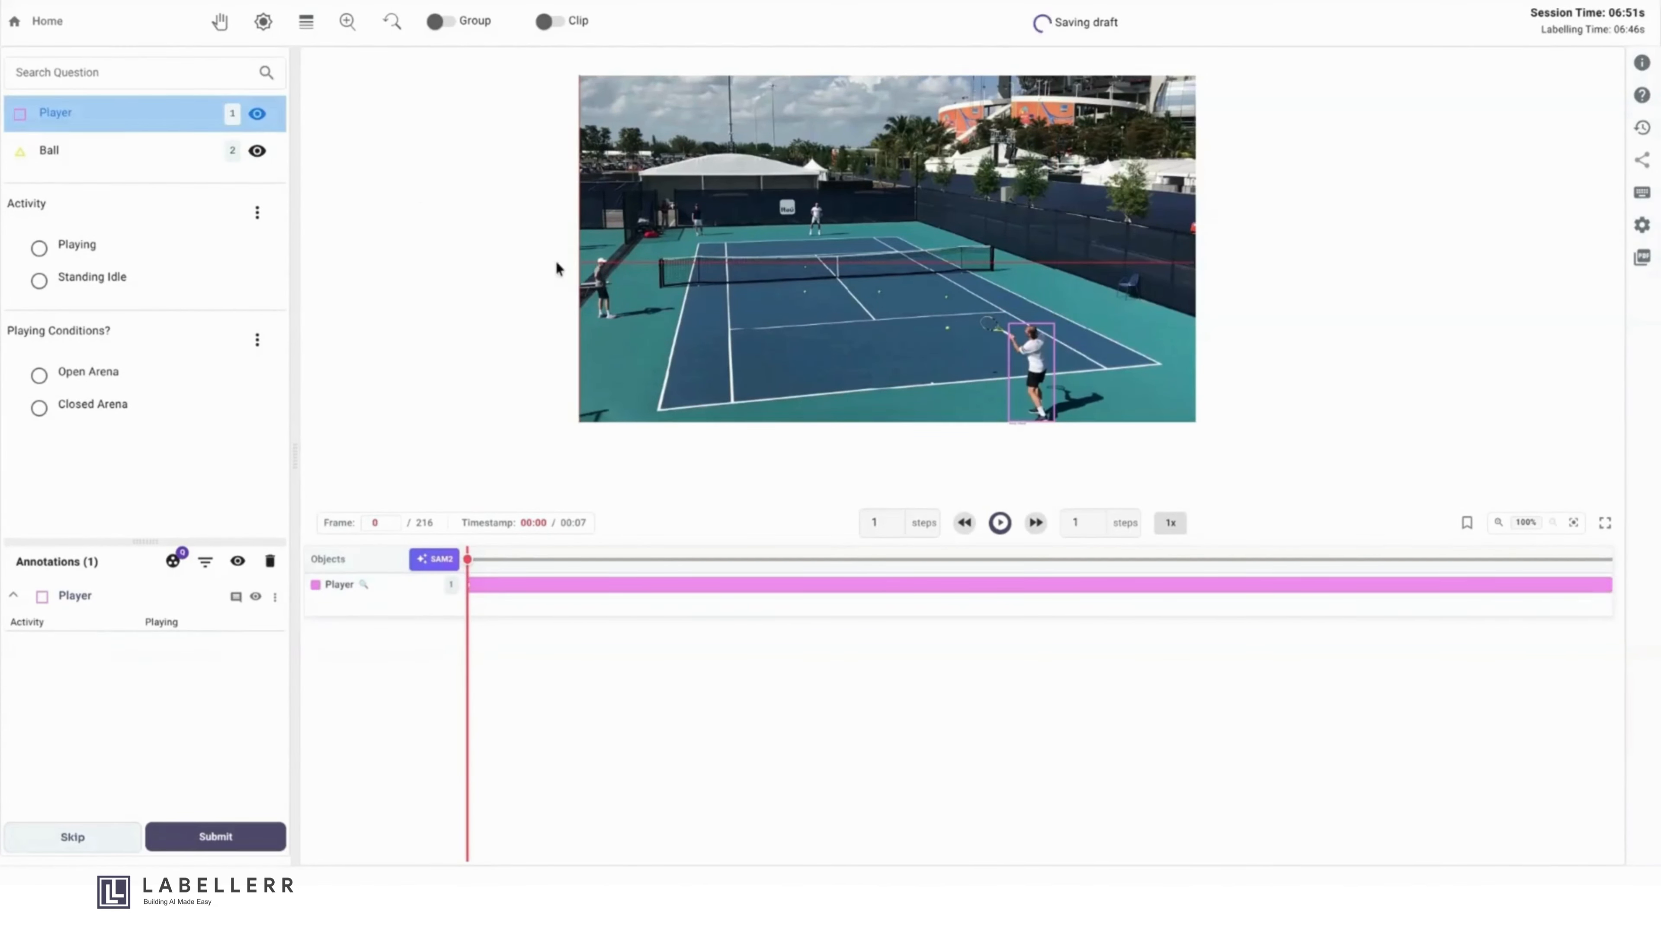
pyautogui.moveTo(594, 256); pyautogui.dragTo(619, 320)
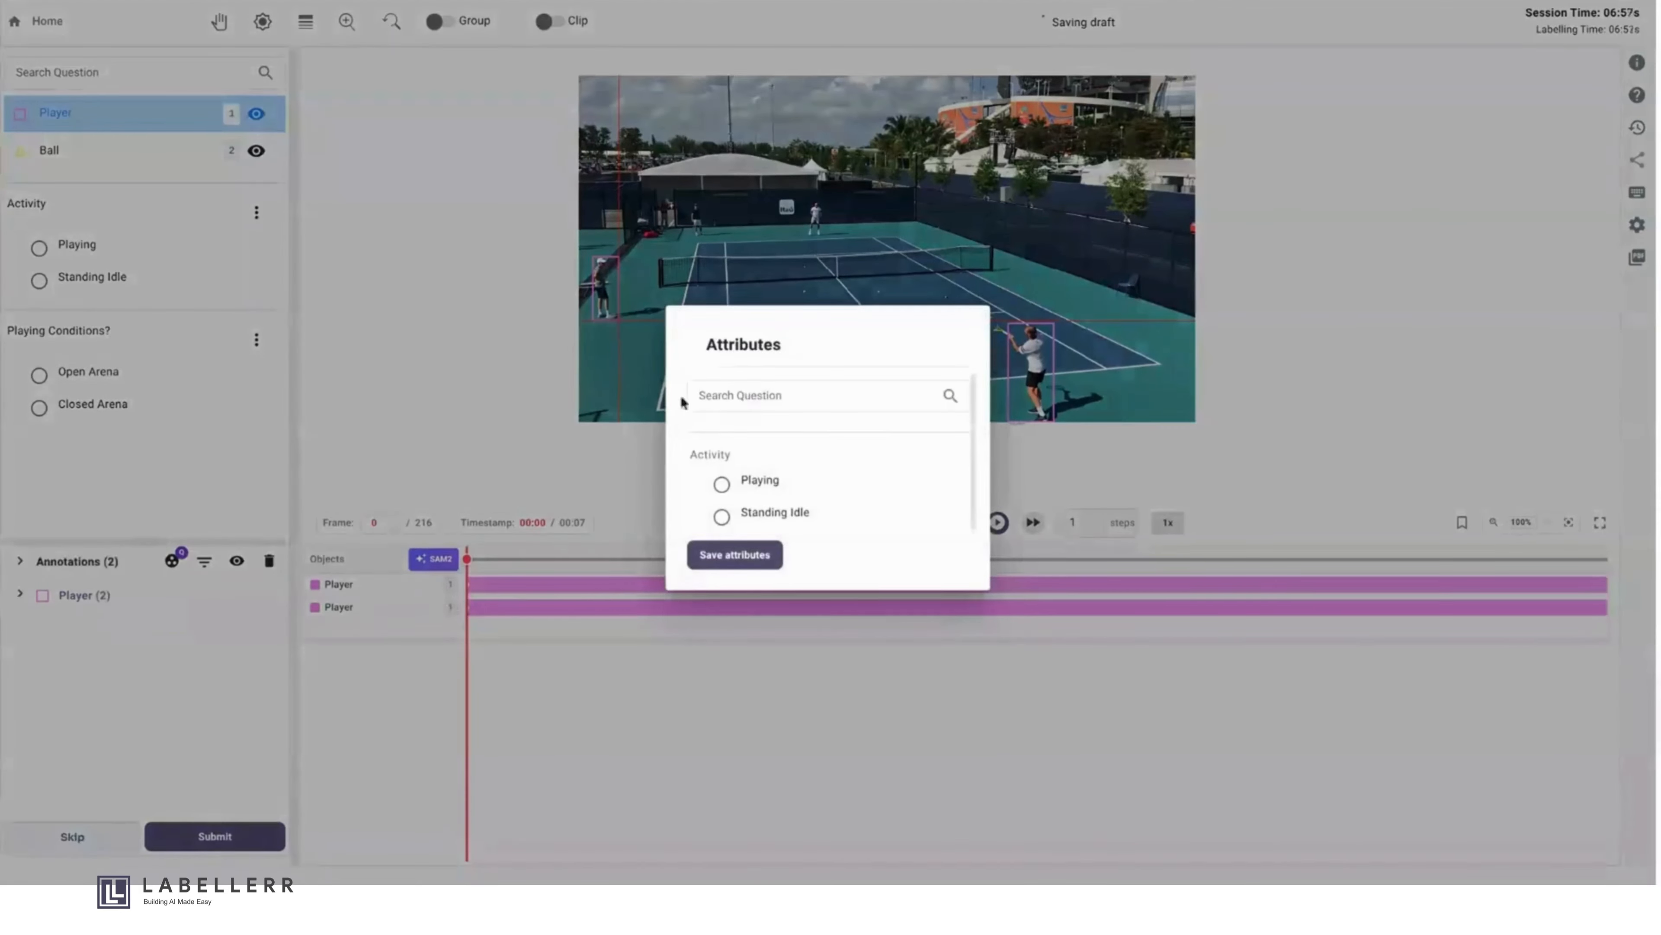
pyautogui.click(750, 515)
pyautogui.click(739, 556)
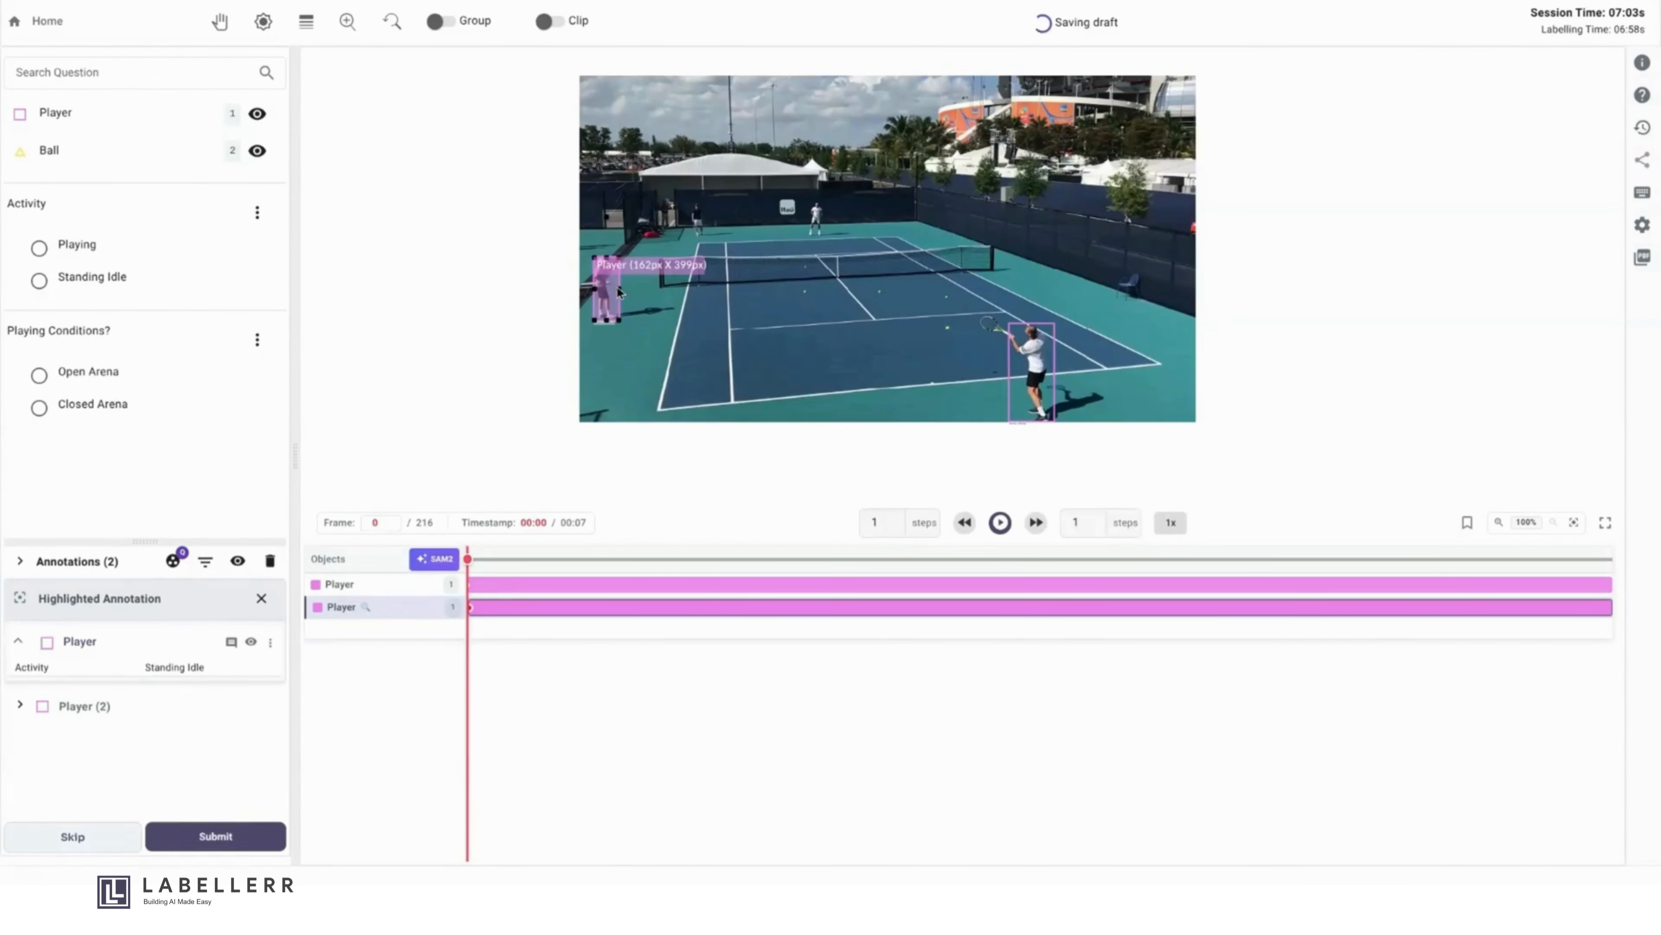
pyautogui.moveTo(618, 287); pyautogui.dragTo(619, 293)
pyautogui.click(506, 275)
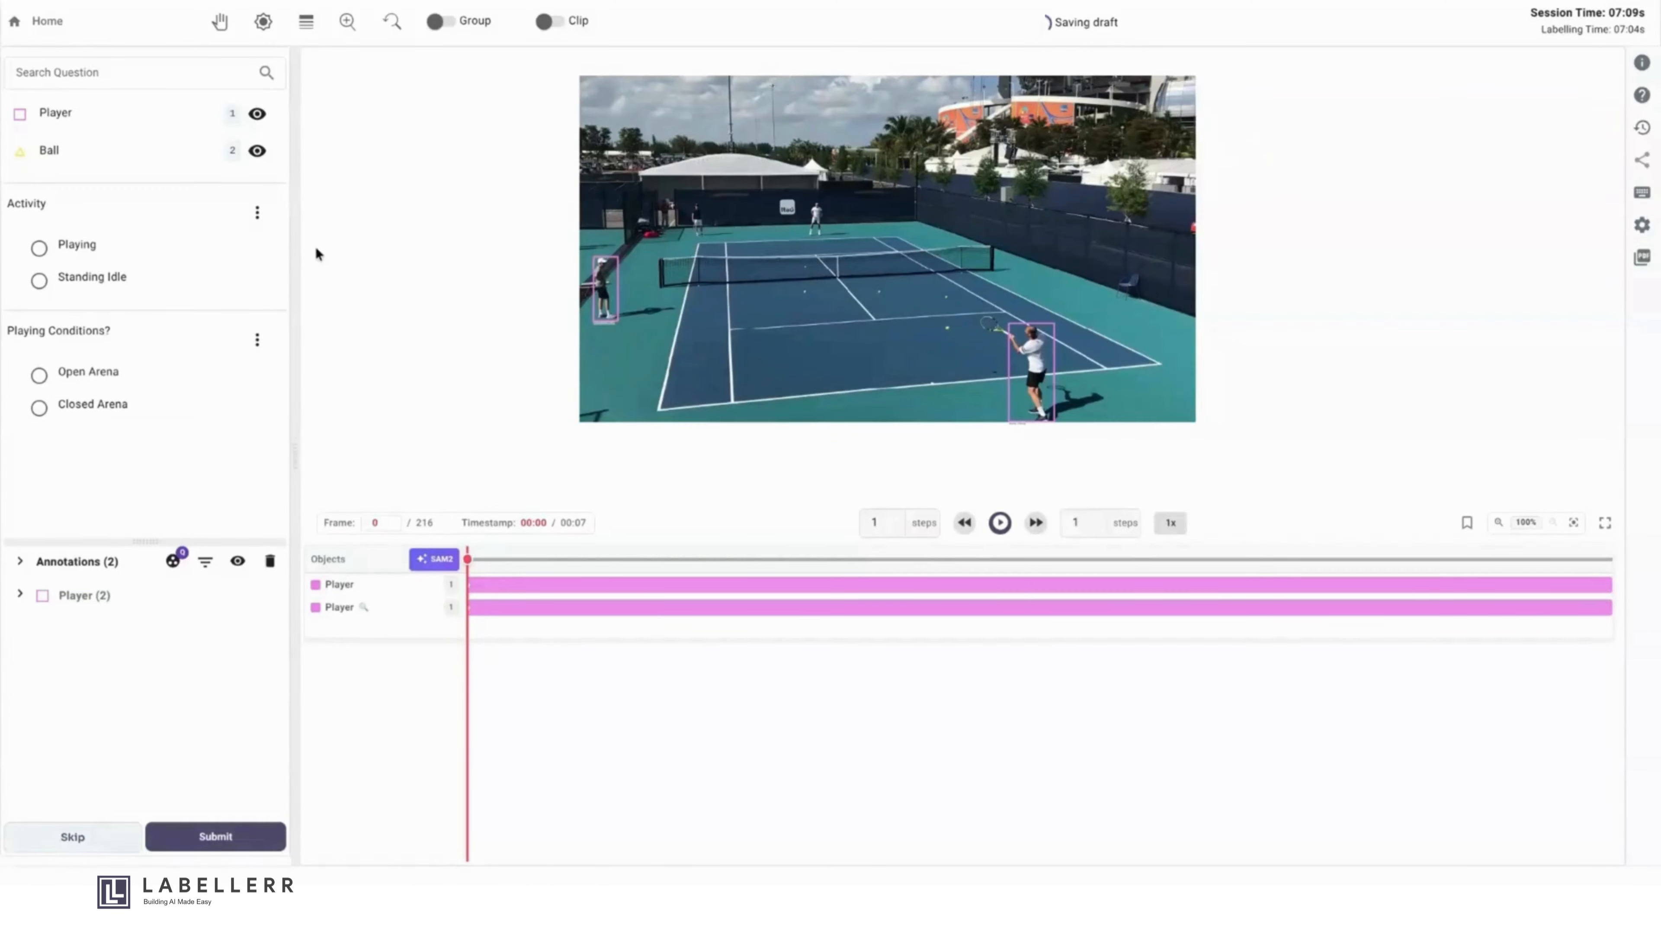
# - Draw a Player box about 116 px wide around the person by the back-left court corner and save the activity Standing Idle
pyautogui.click(148, 123)
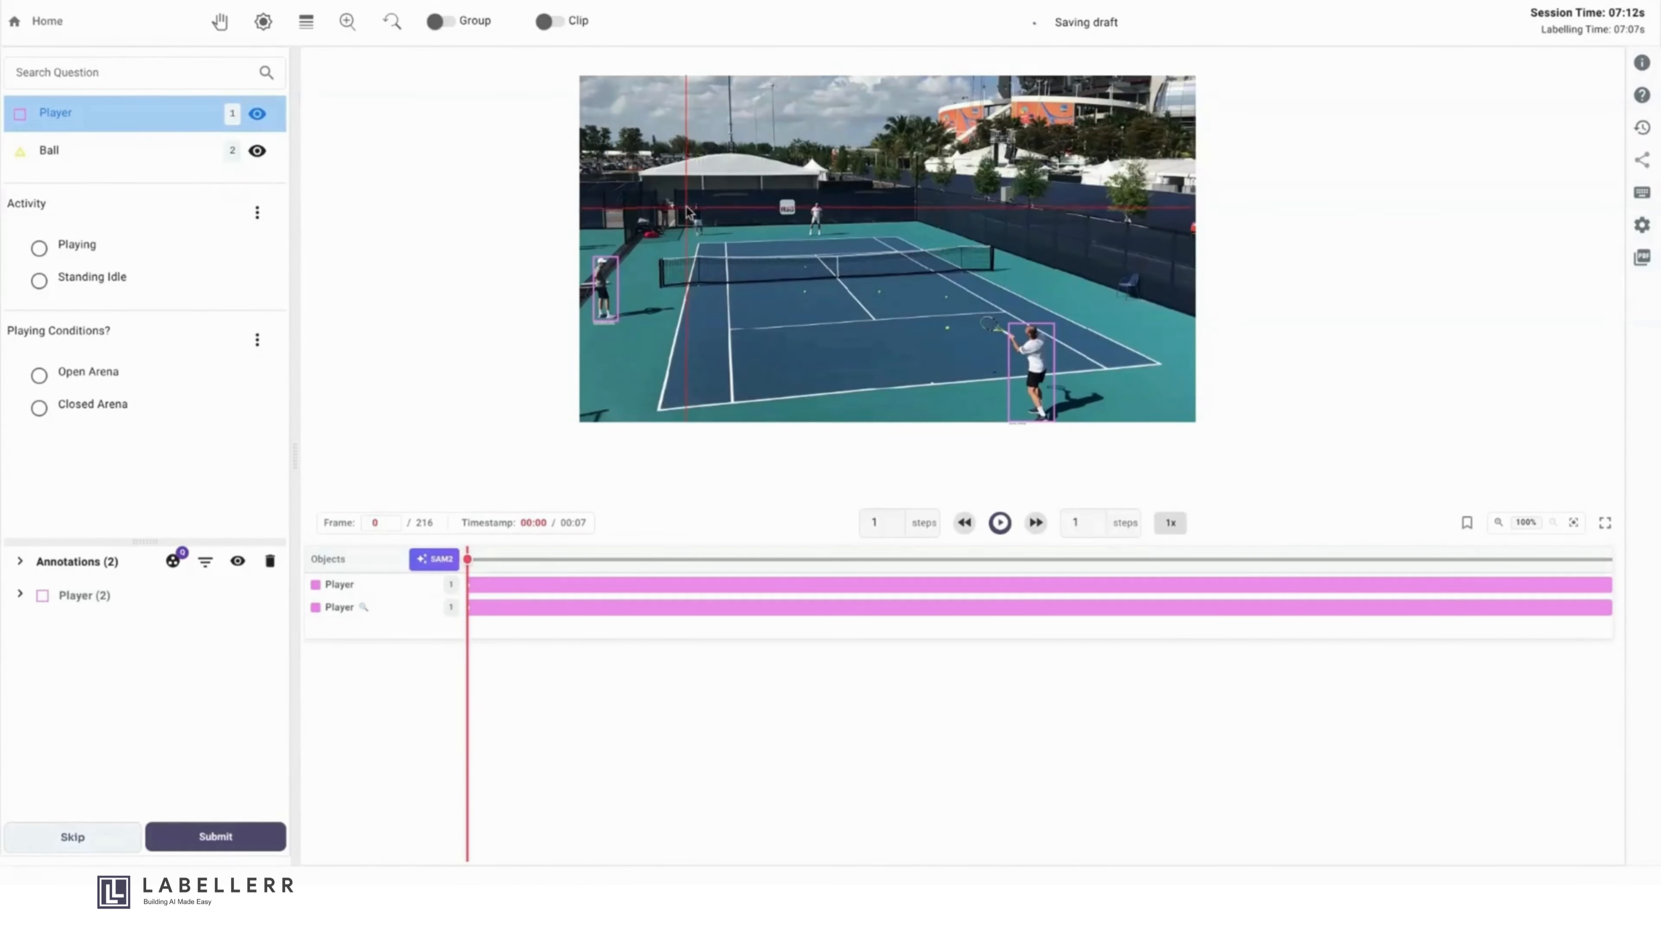
pyautogui.moveTo(690, 199); pyautogui.dragTo(709, 234)
pyautogui.click(782, 513)
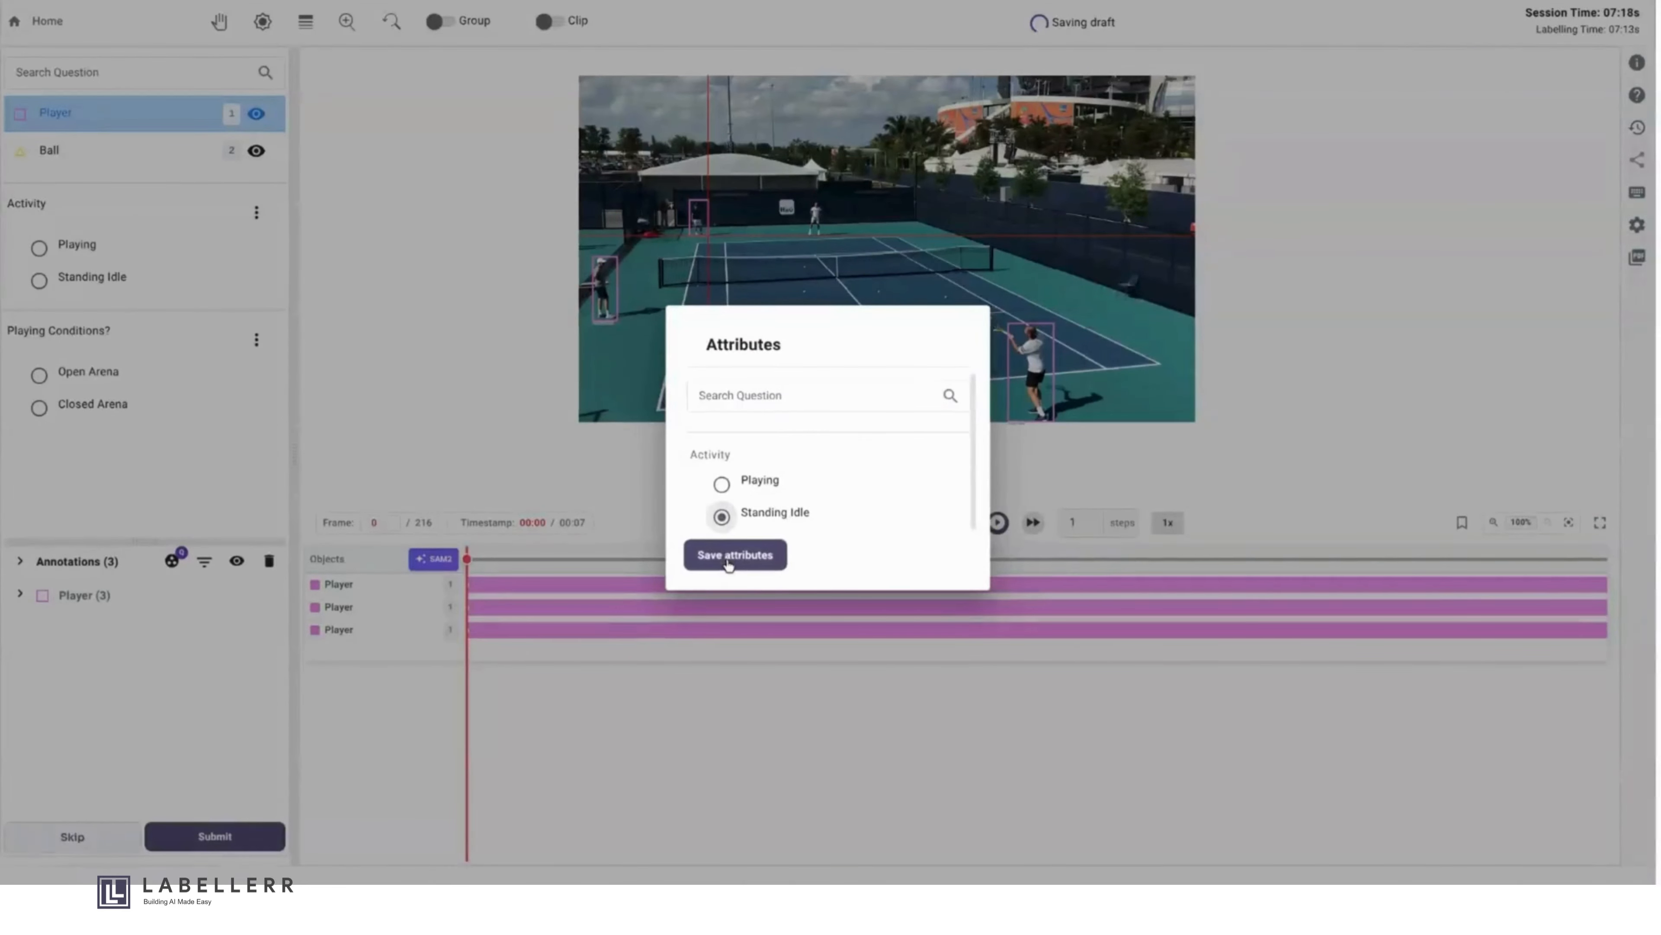
pyautogui.click(729, 560)
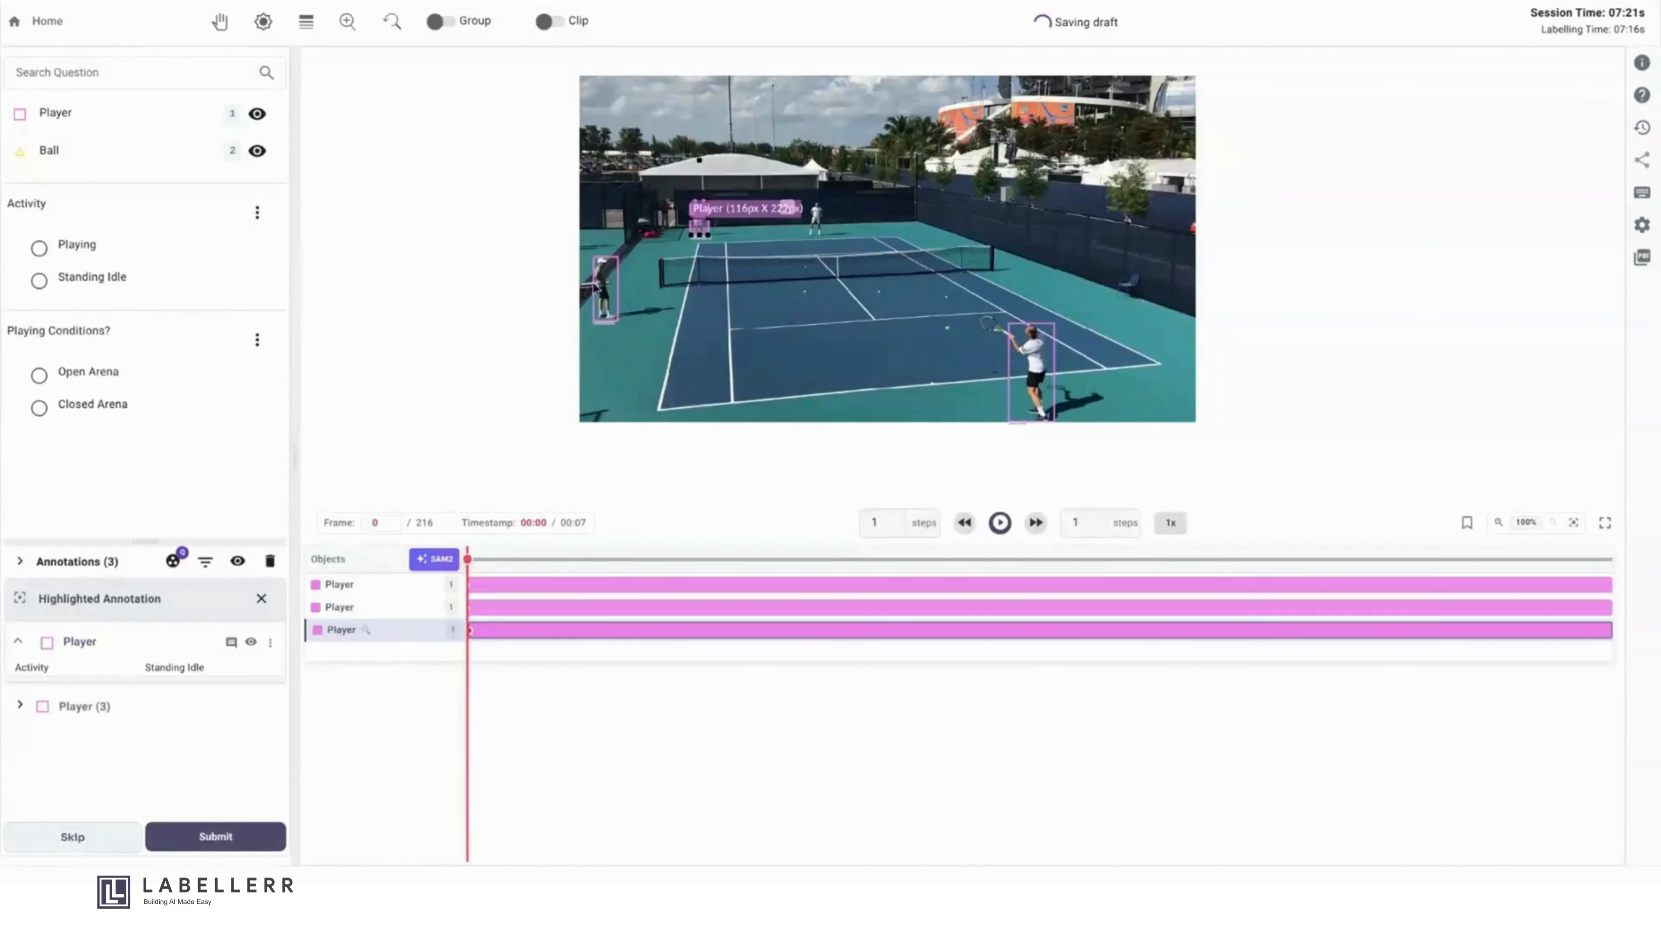
pyautogui.click(607, 302)
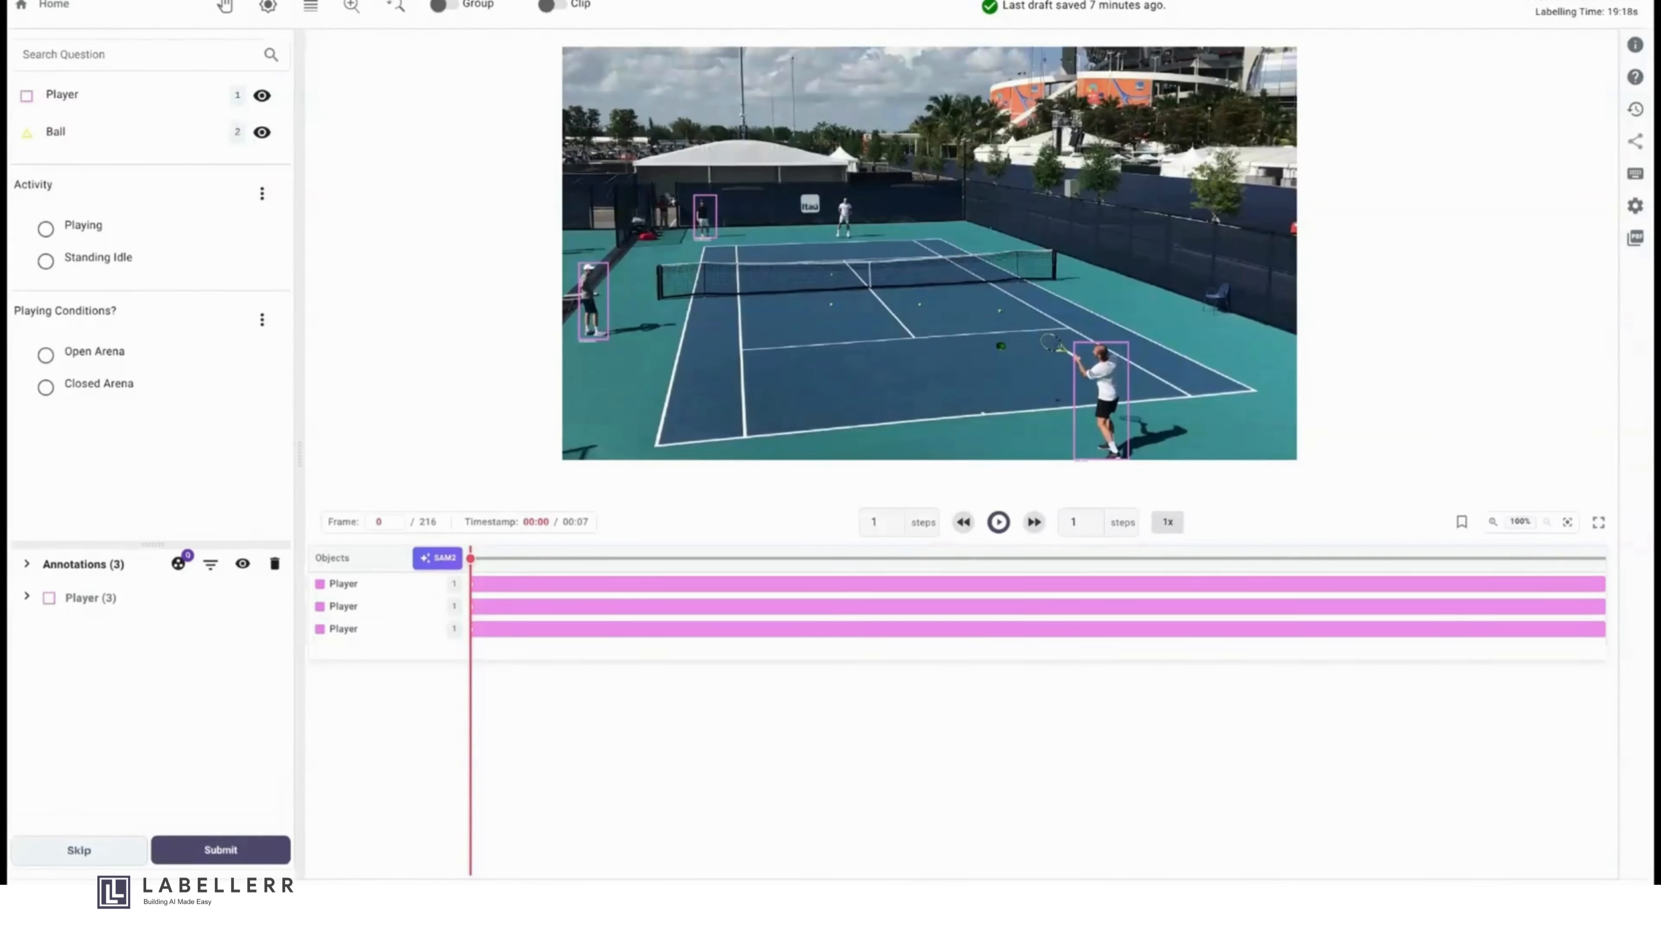
# - Draw a Player bounding box around the far player behind the net and save its activity as Playing
pyautogui.click(135, 96)
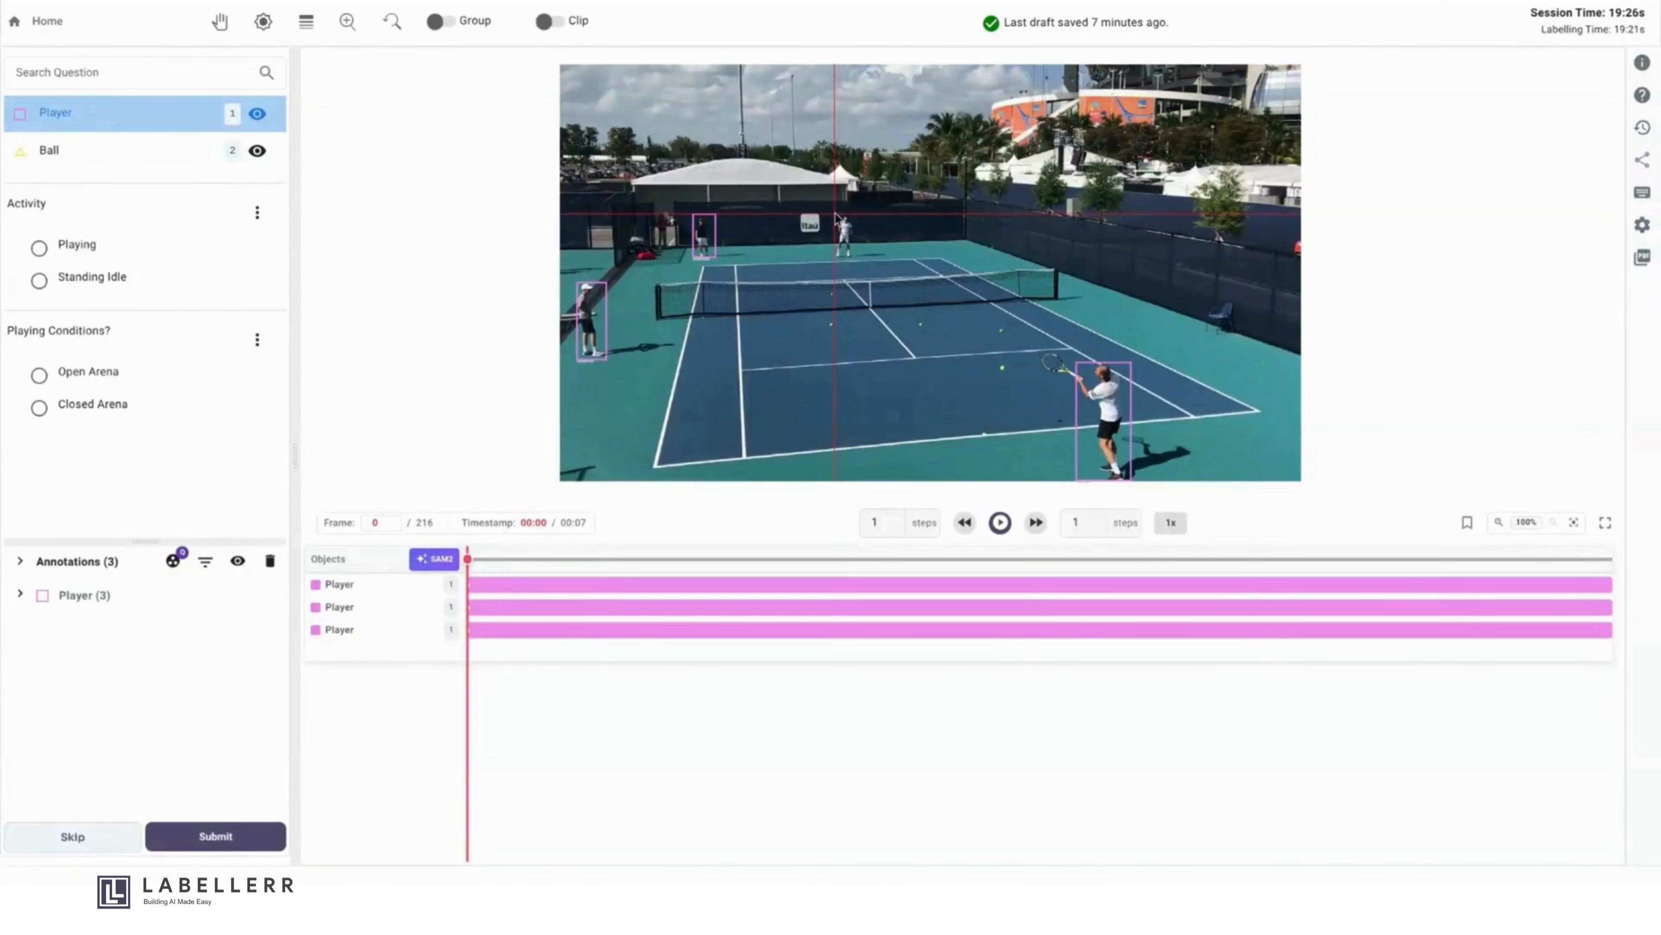
pyautogui.moveTo(836, 216); pyautogui.dragTo(854, 255)
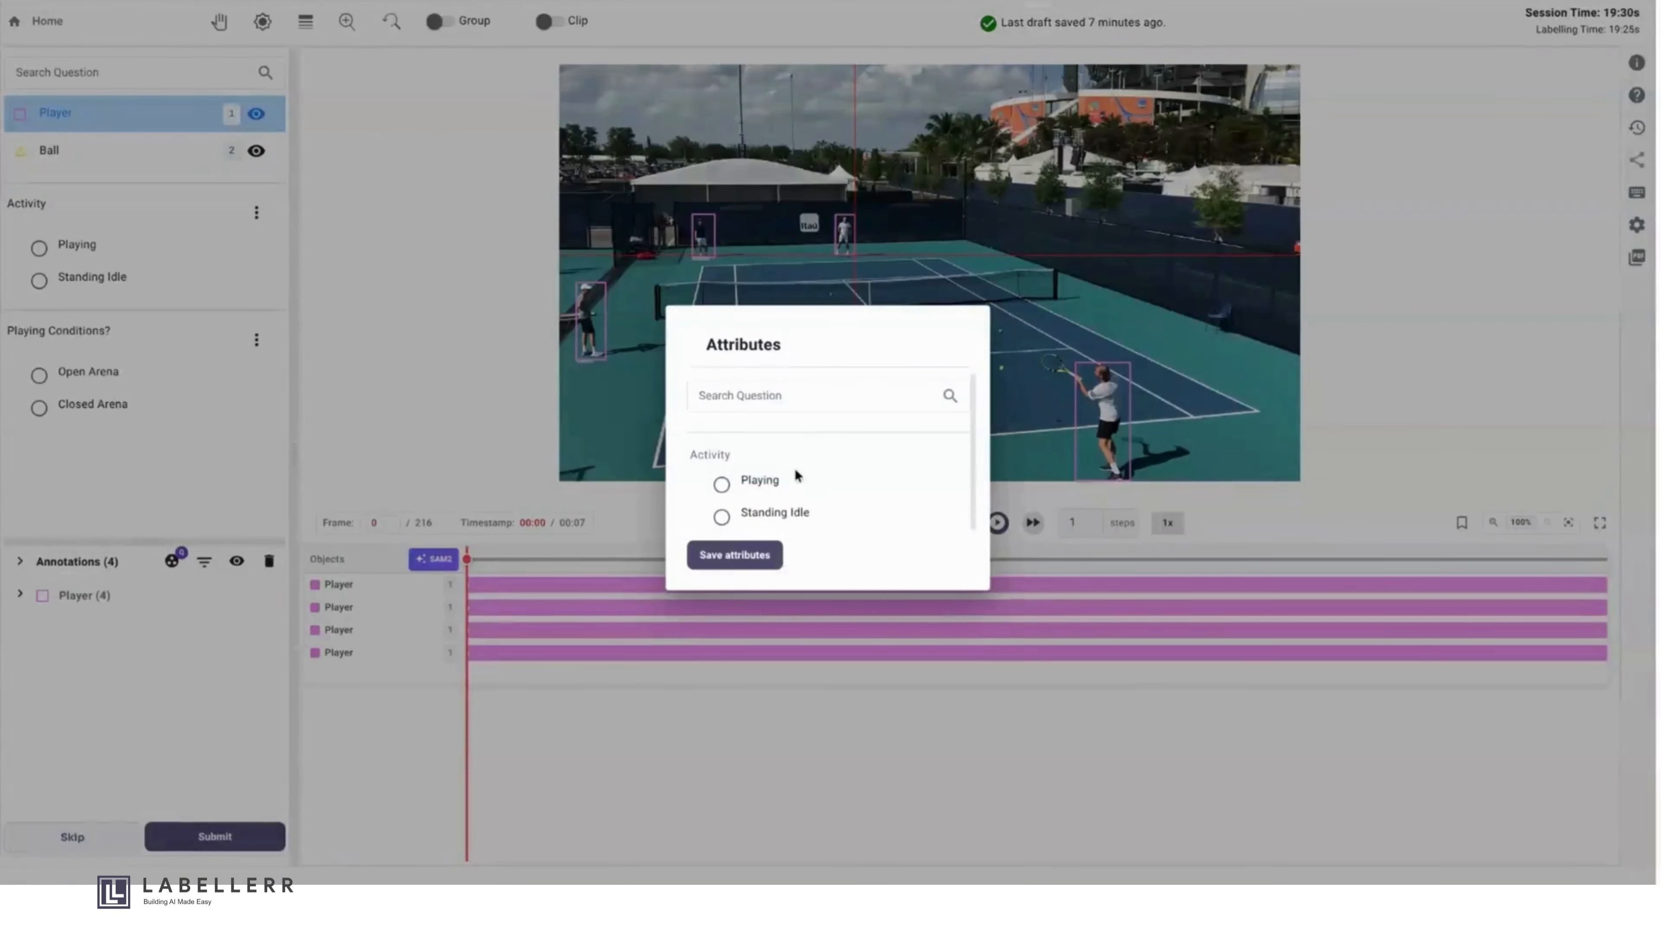
pyautogui.click(753, 482)
pyautogui.click(738, 551)
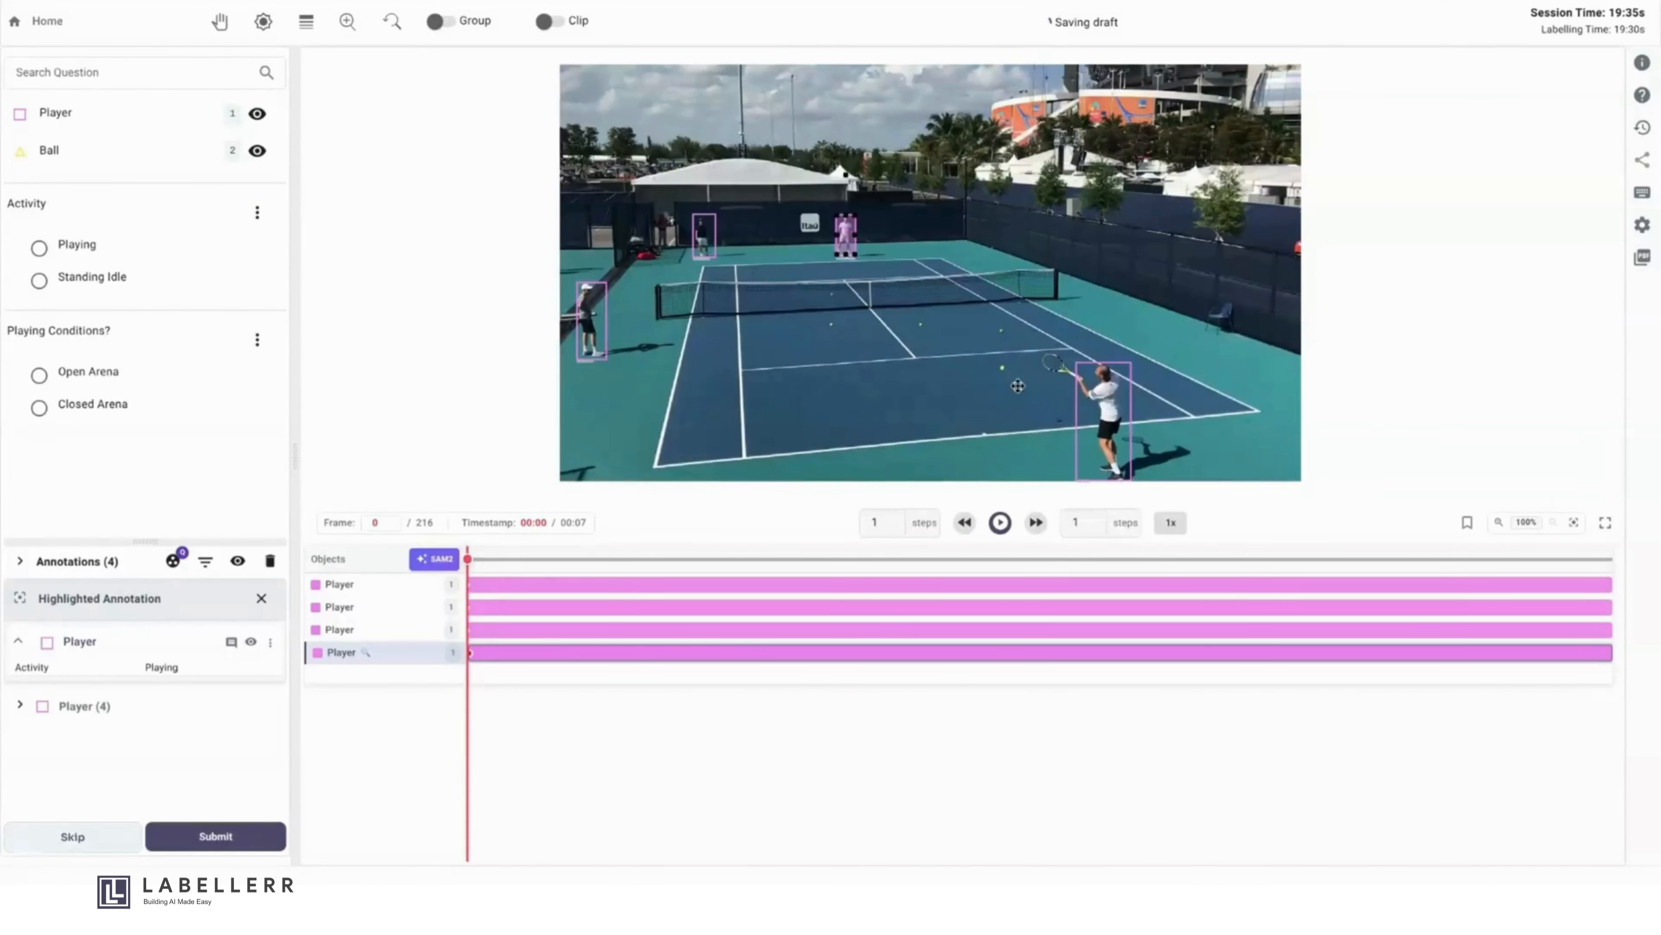
# - Turn off SAM and trace a closed Ball polygon by hand around the tennis ball nearest the front player's racket
pyautogui.scroll(10, 1016, 383)
pyautogui.moveTo(899, 197); pyautogui.dragTo(916, 263)
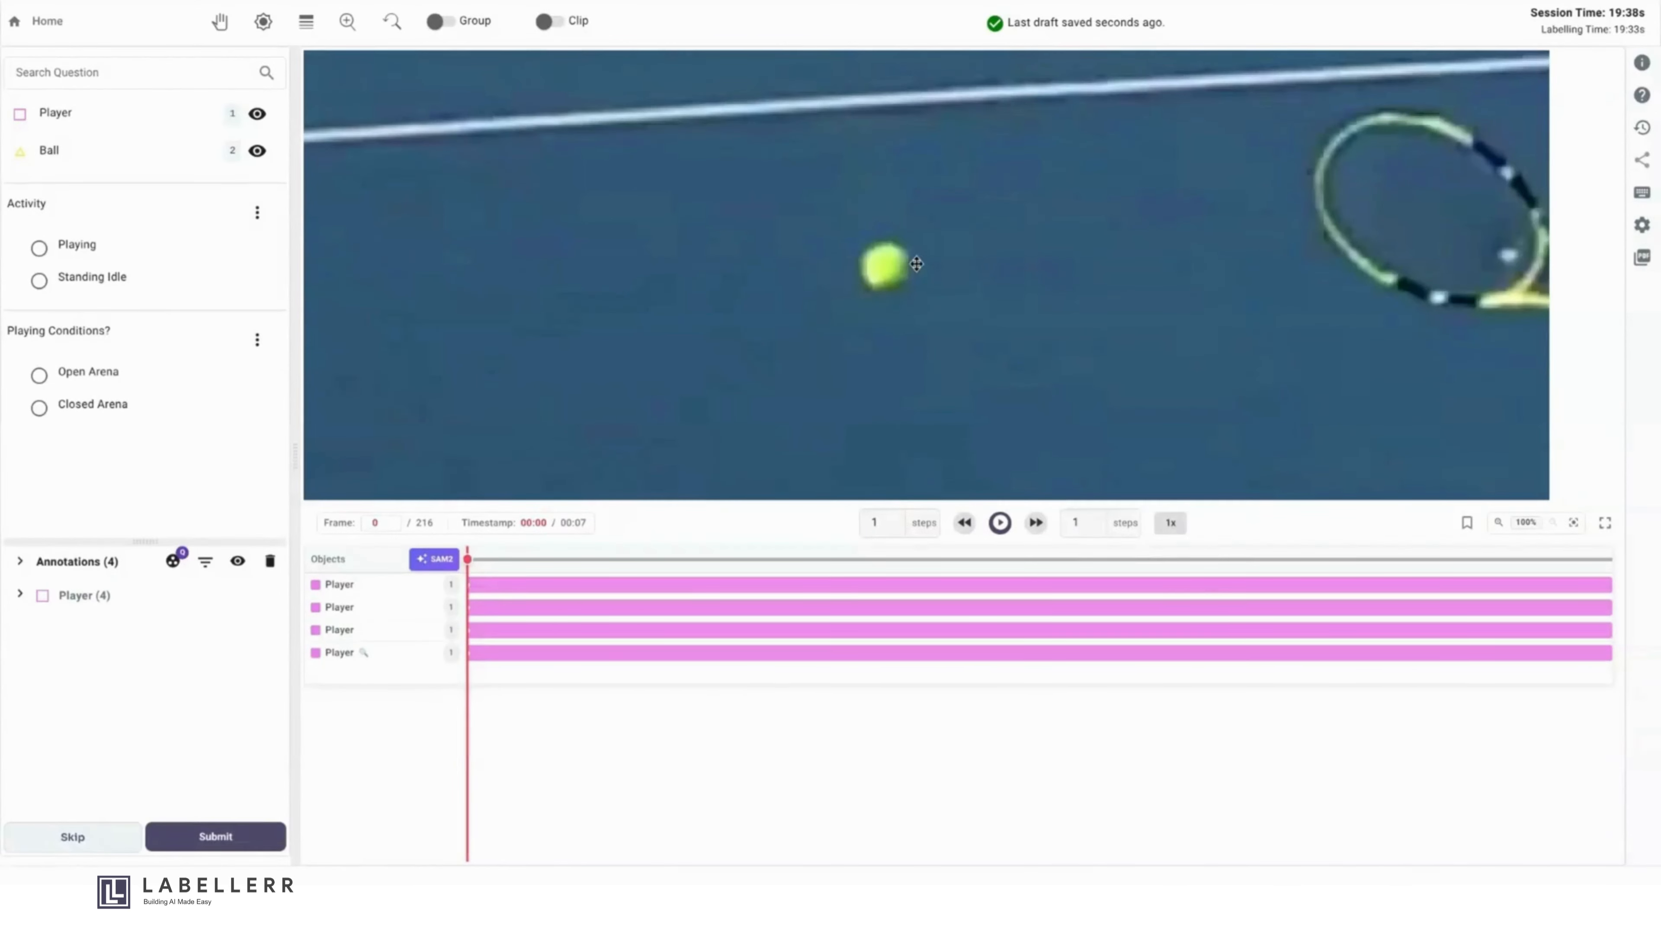
pyautogui.scroll(6, 916, 264)
pyautogui.scroll(-3, 916, 263)
pyautogui.click(161, 152)
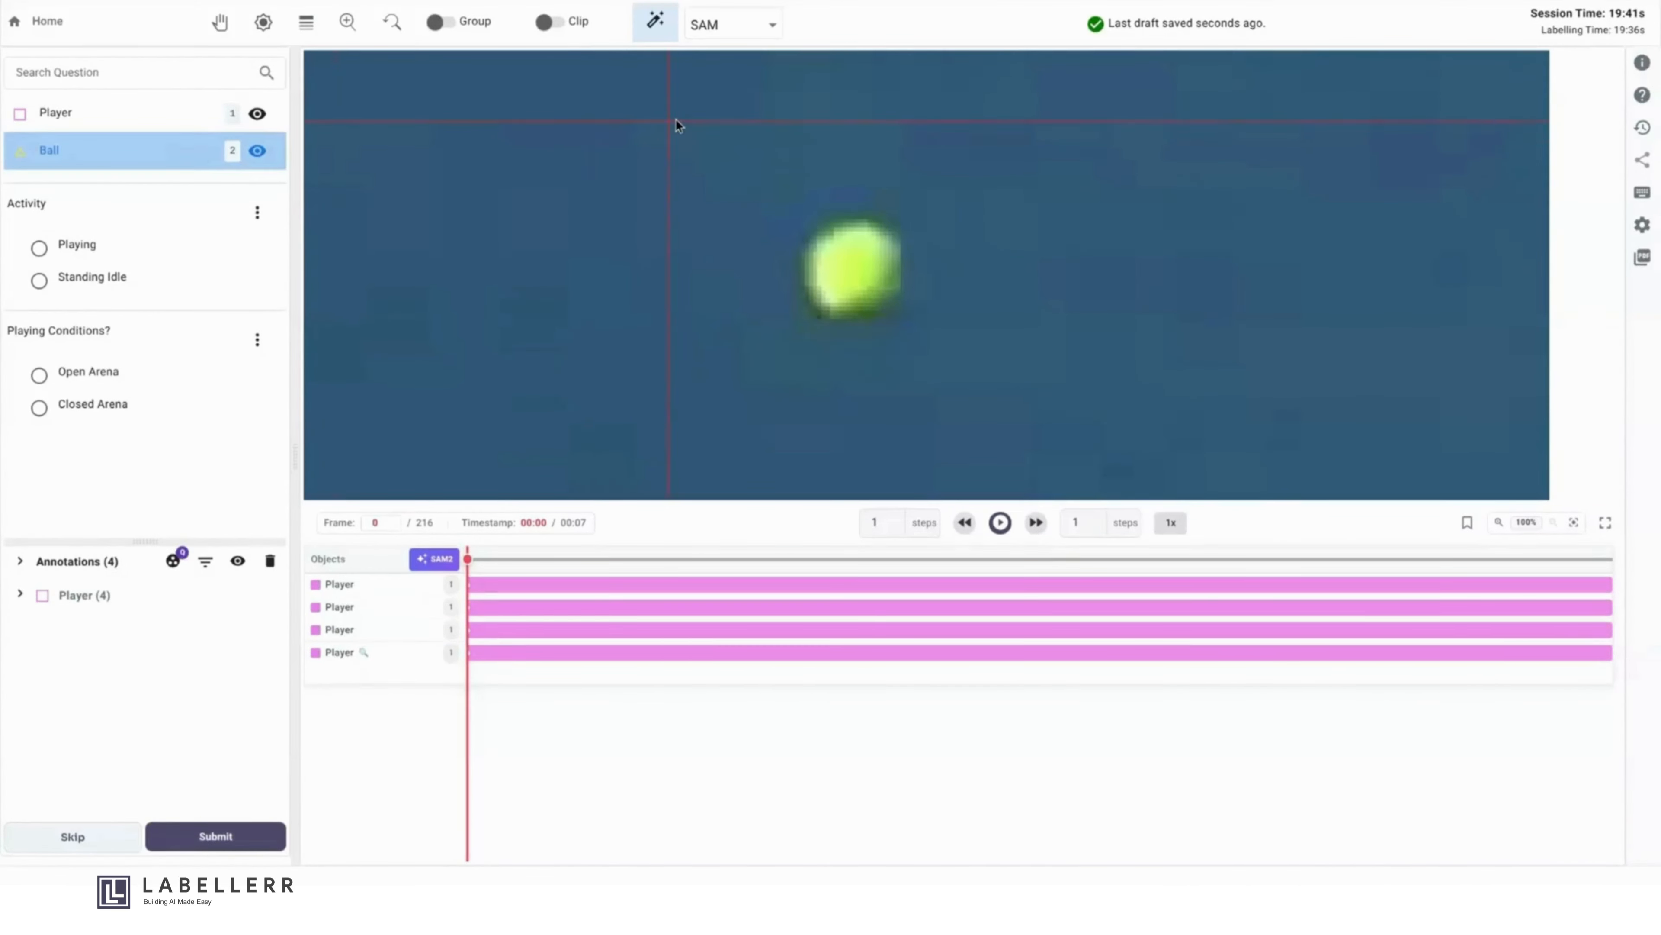
pyautogui.click(652, 25)
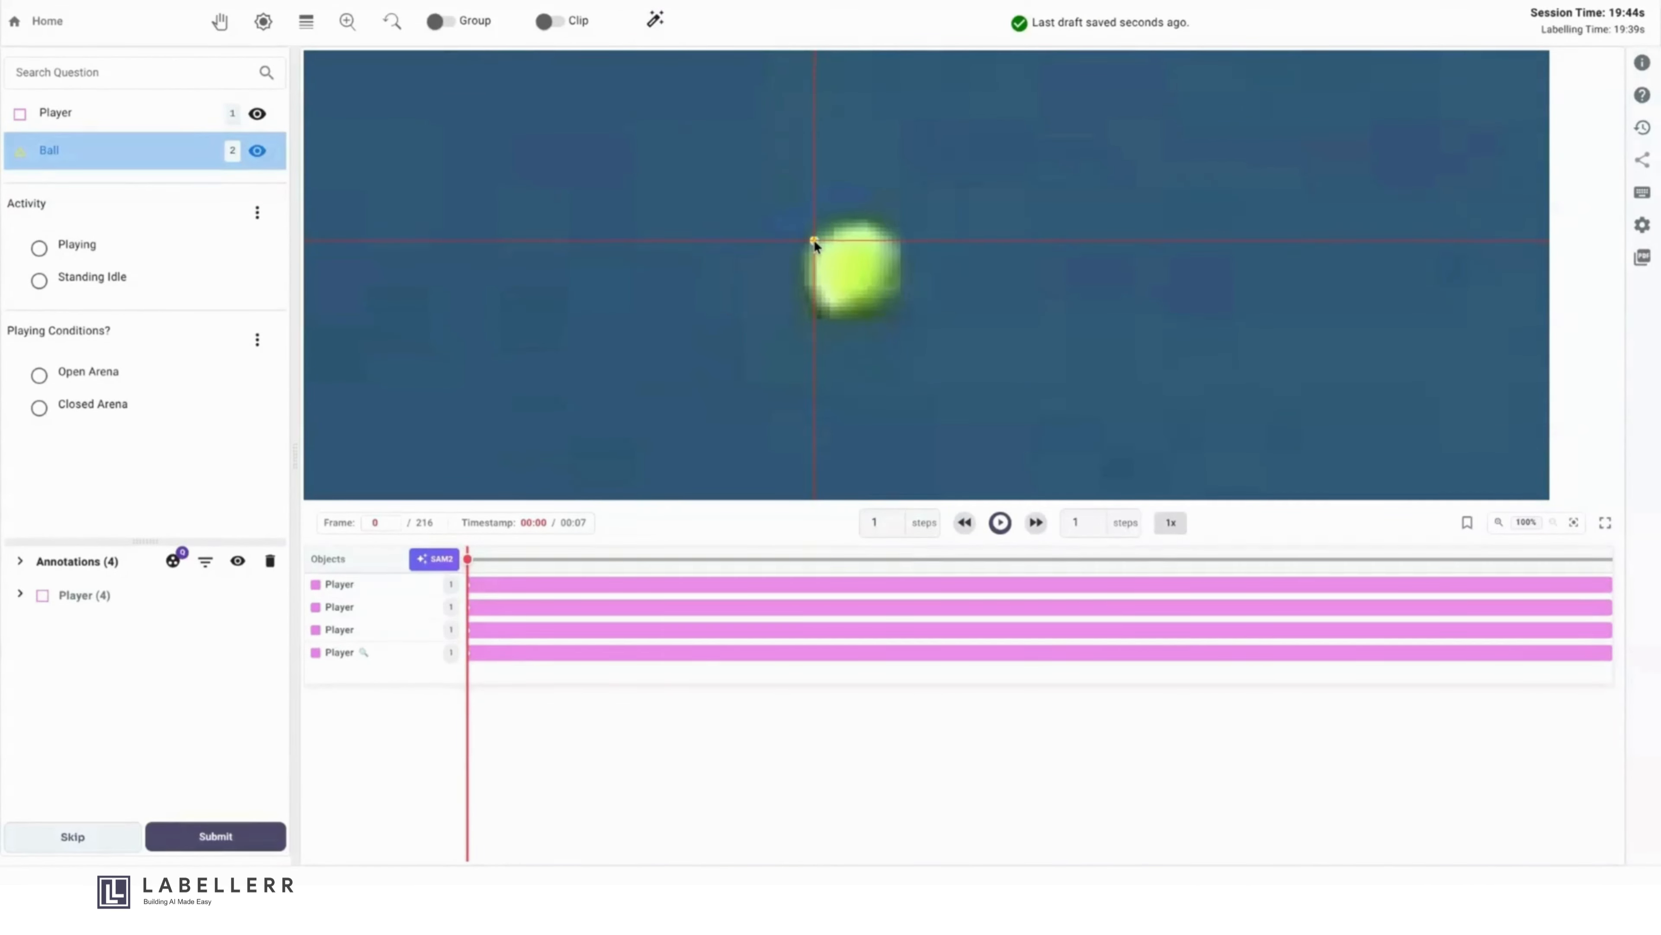
pyautogui.moveTo(814, 239)
pyautogui.mouseDown()
pyautogui.moveTo(868, 214)
pyautogui.moveTo(904, 249)
pyautogui.mouseUp()
pyautogui.moveTo(881, 314)
pyautogui.mouseDown()
pyautogui.moveTo(843, 322)
pyautogui.moveTo(814, 240)
pyautogui.mouseUp()
pyautogui.click(821, 247)
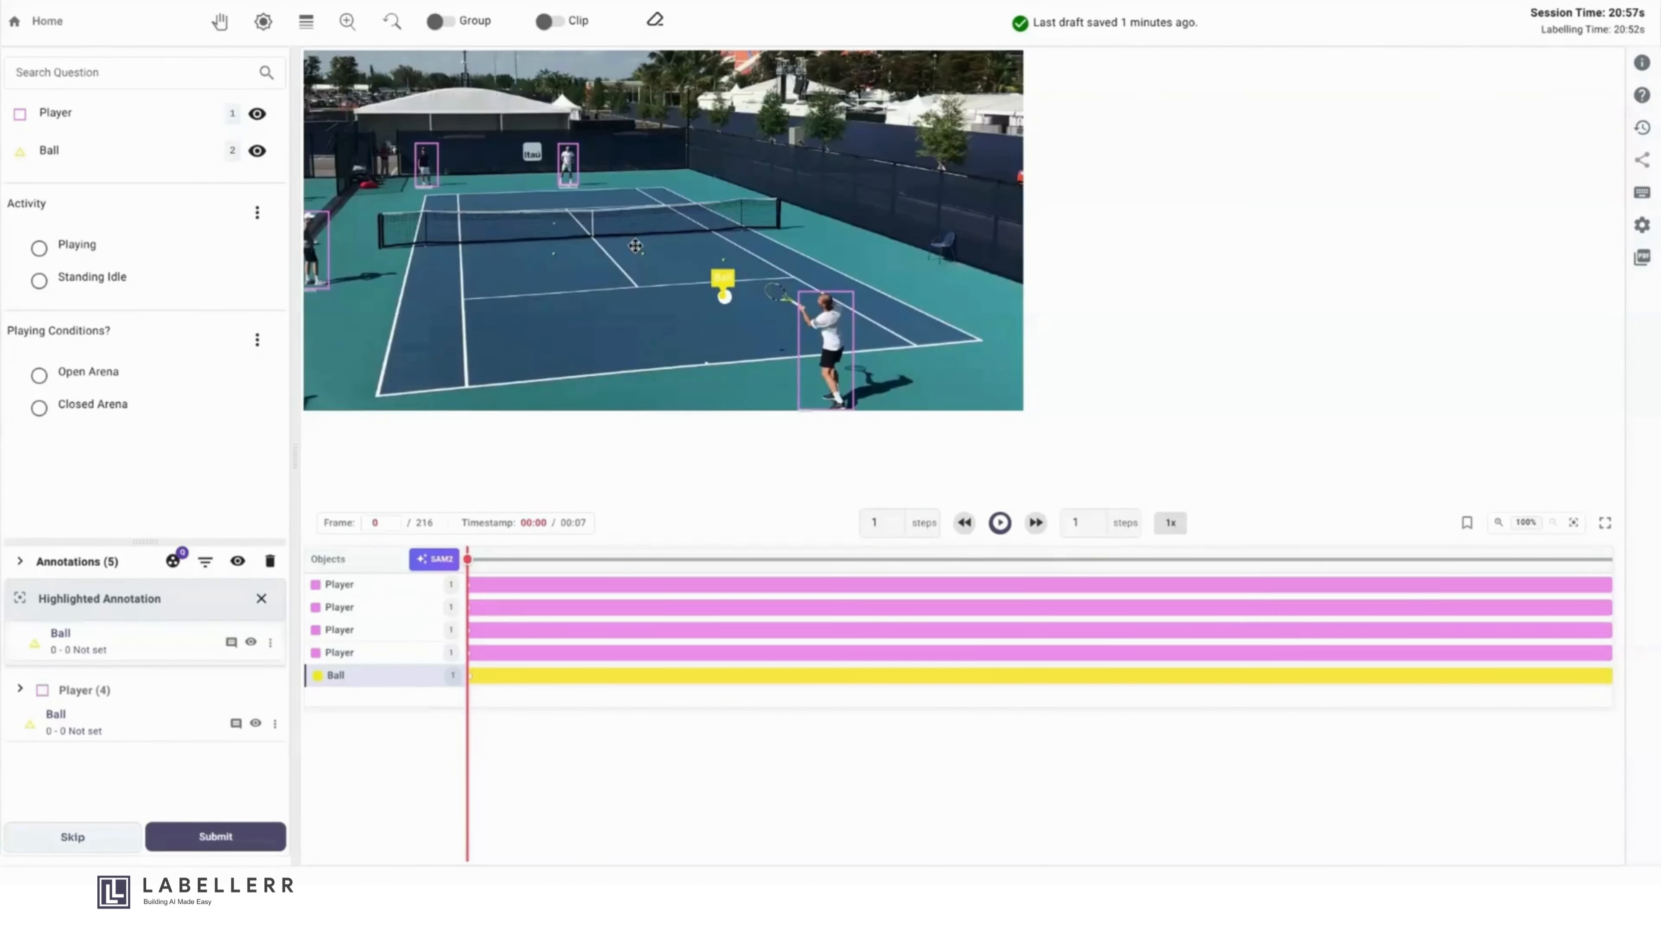
# - Segment the three loose balls lying between the net and the near service line as Ball annotations with SAM
pyautogui.scroll(3, 635, 245)
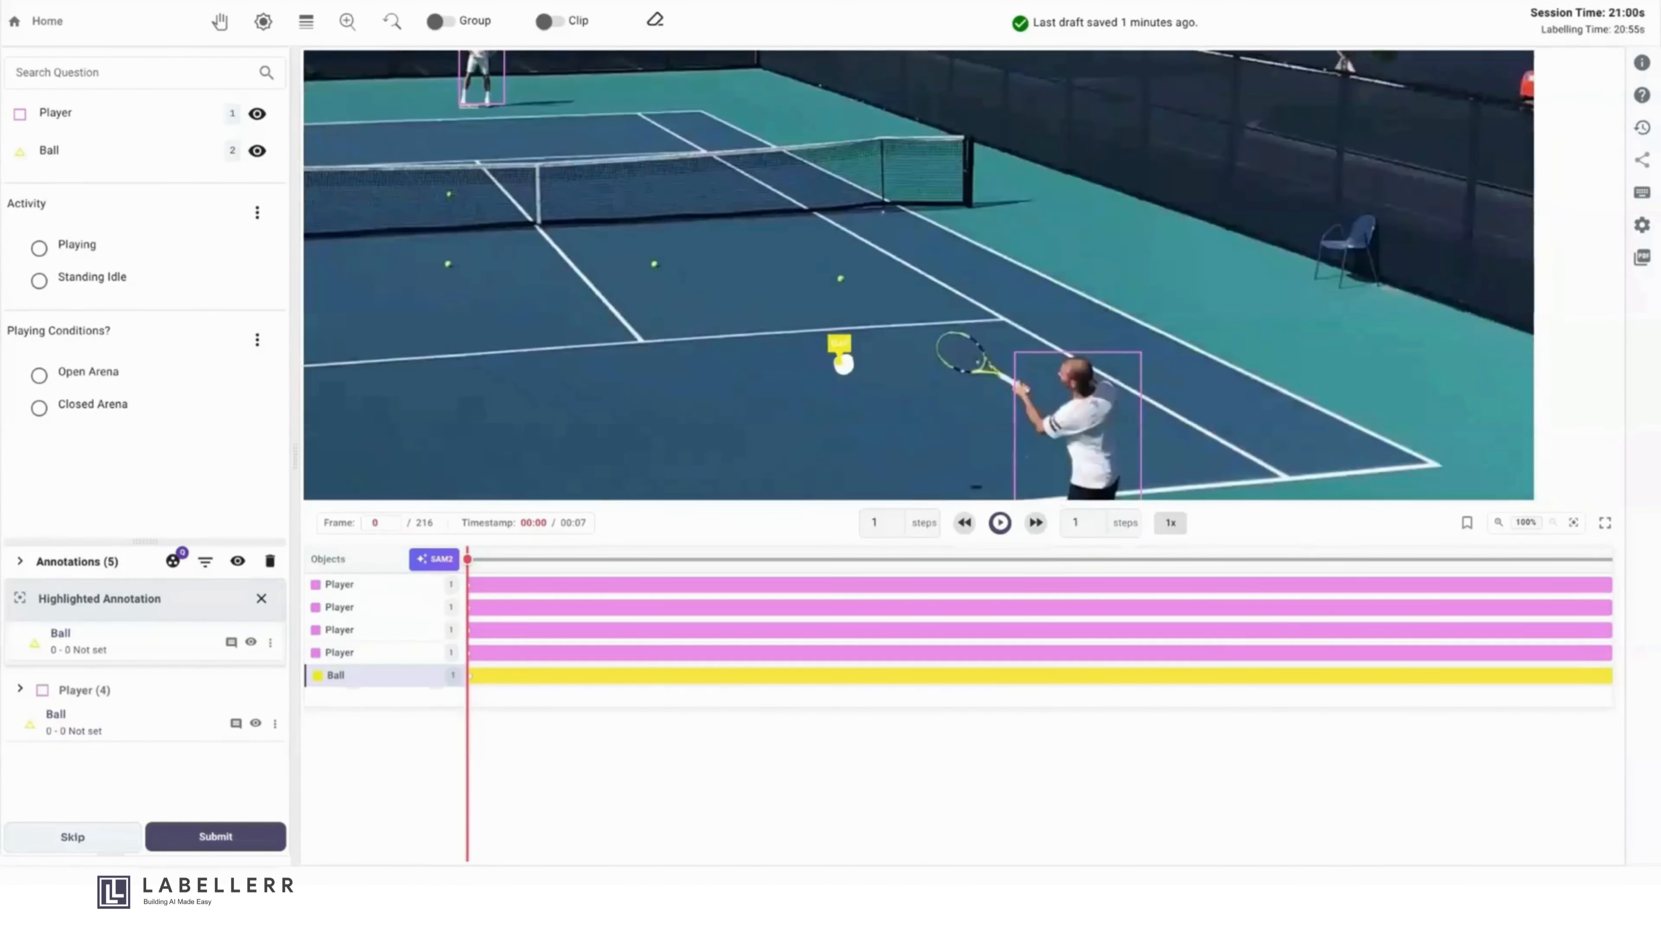
pyautogui.scroll(-1, 605, 243)
pyautogui.moveTo(625, 249); pyautogui.dragTo(702, 283)
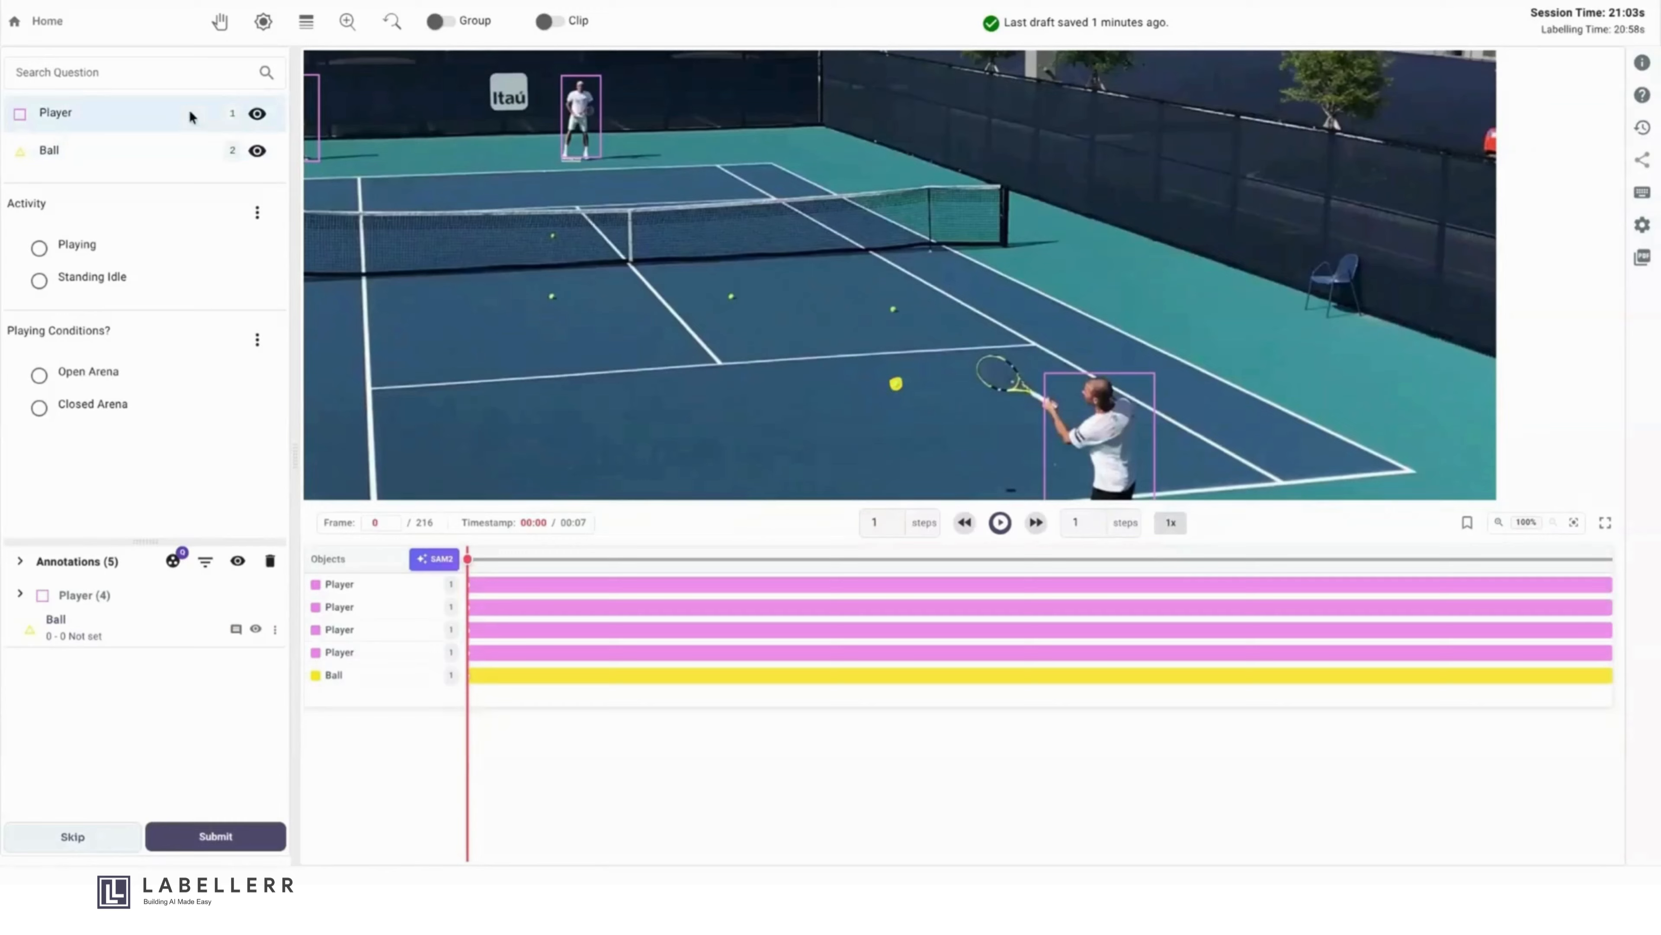
pyautogui.click(164, 149)
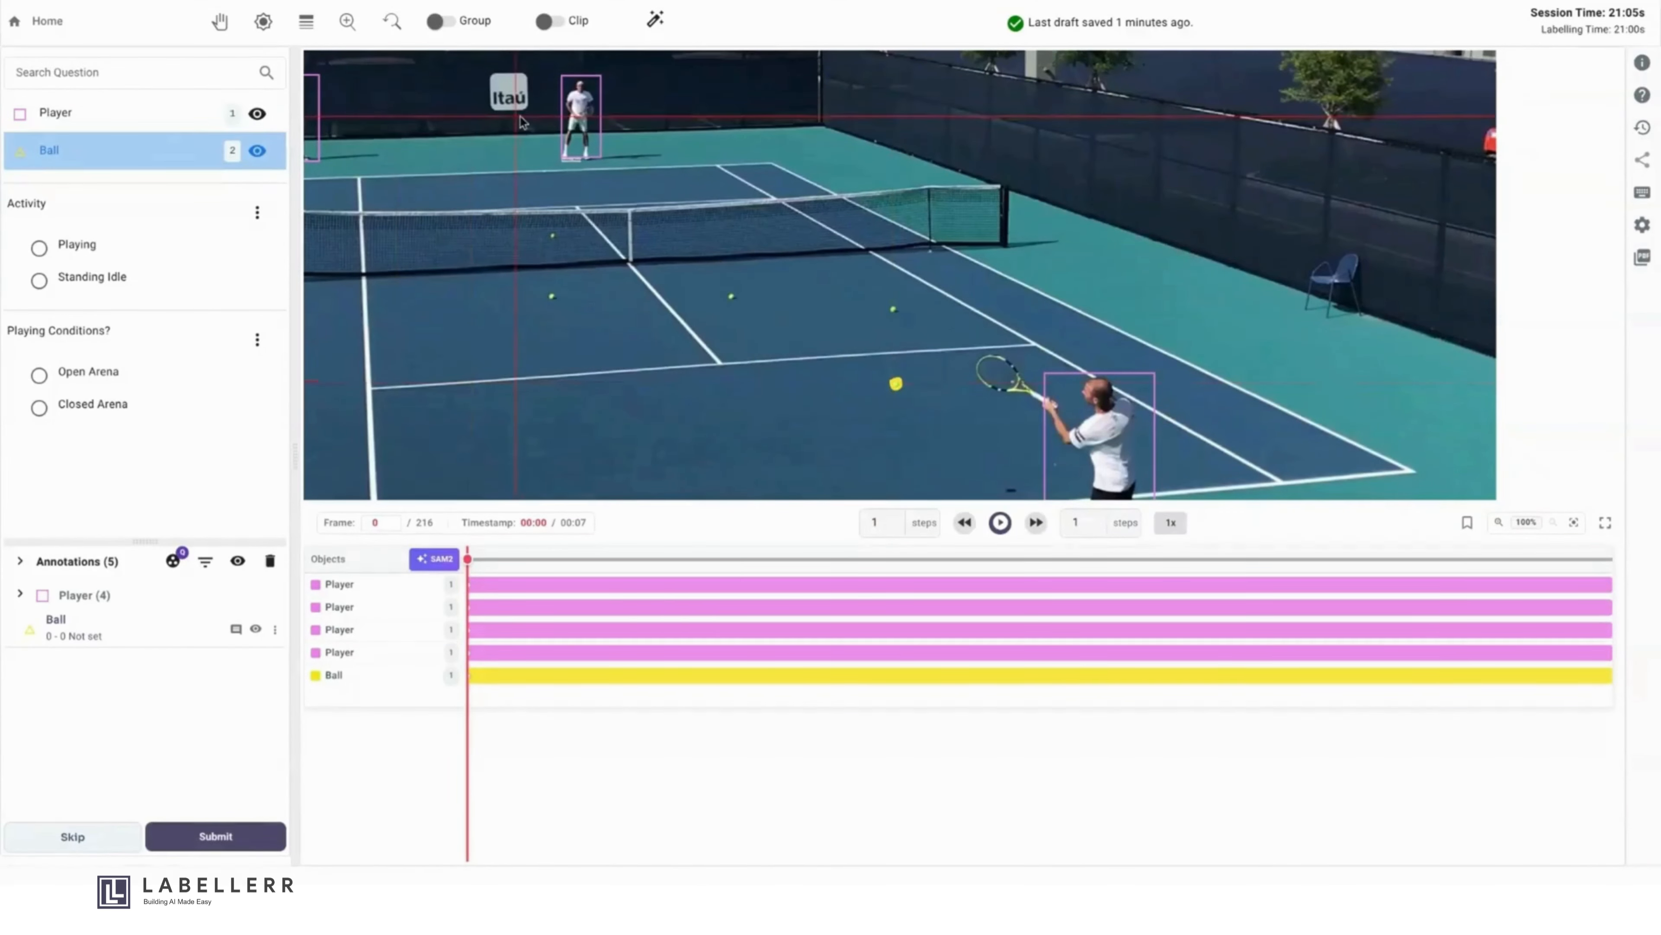
pyautogui.click(655, 20)
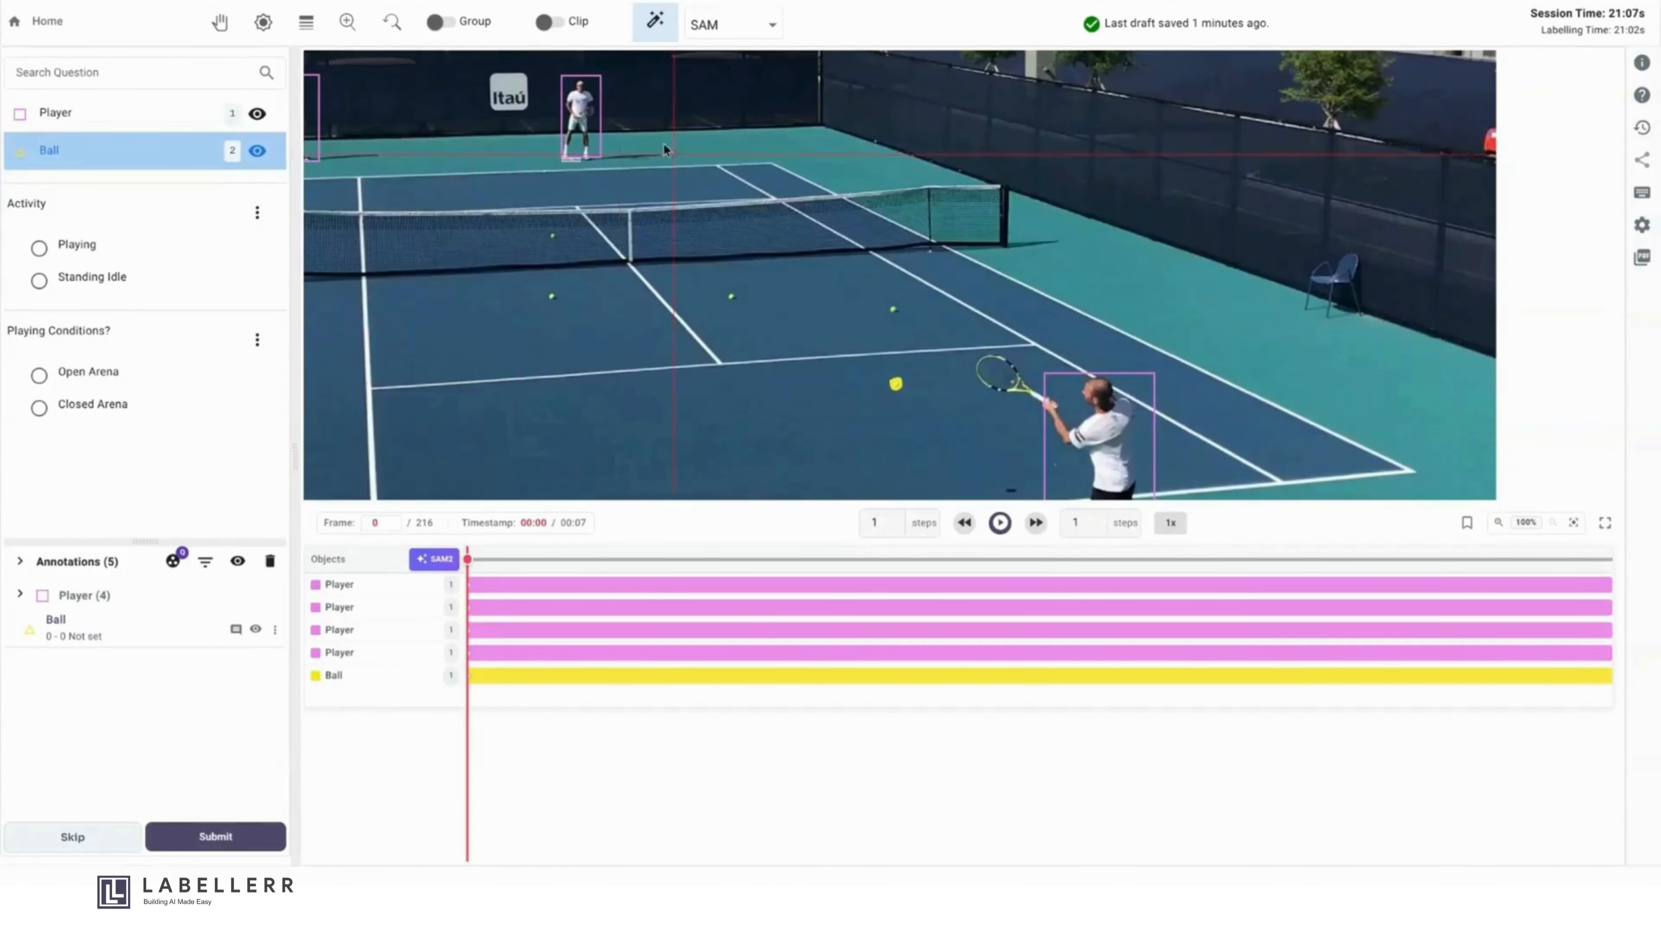
pyautogui.click(896, 308)
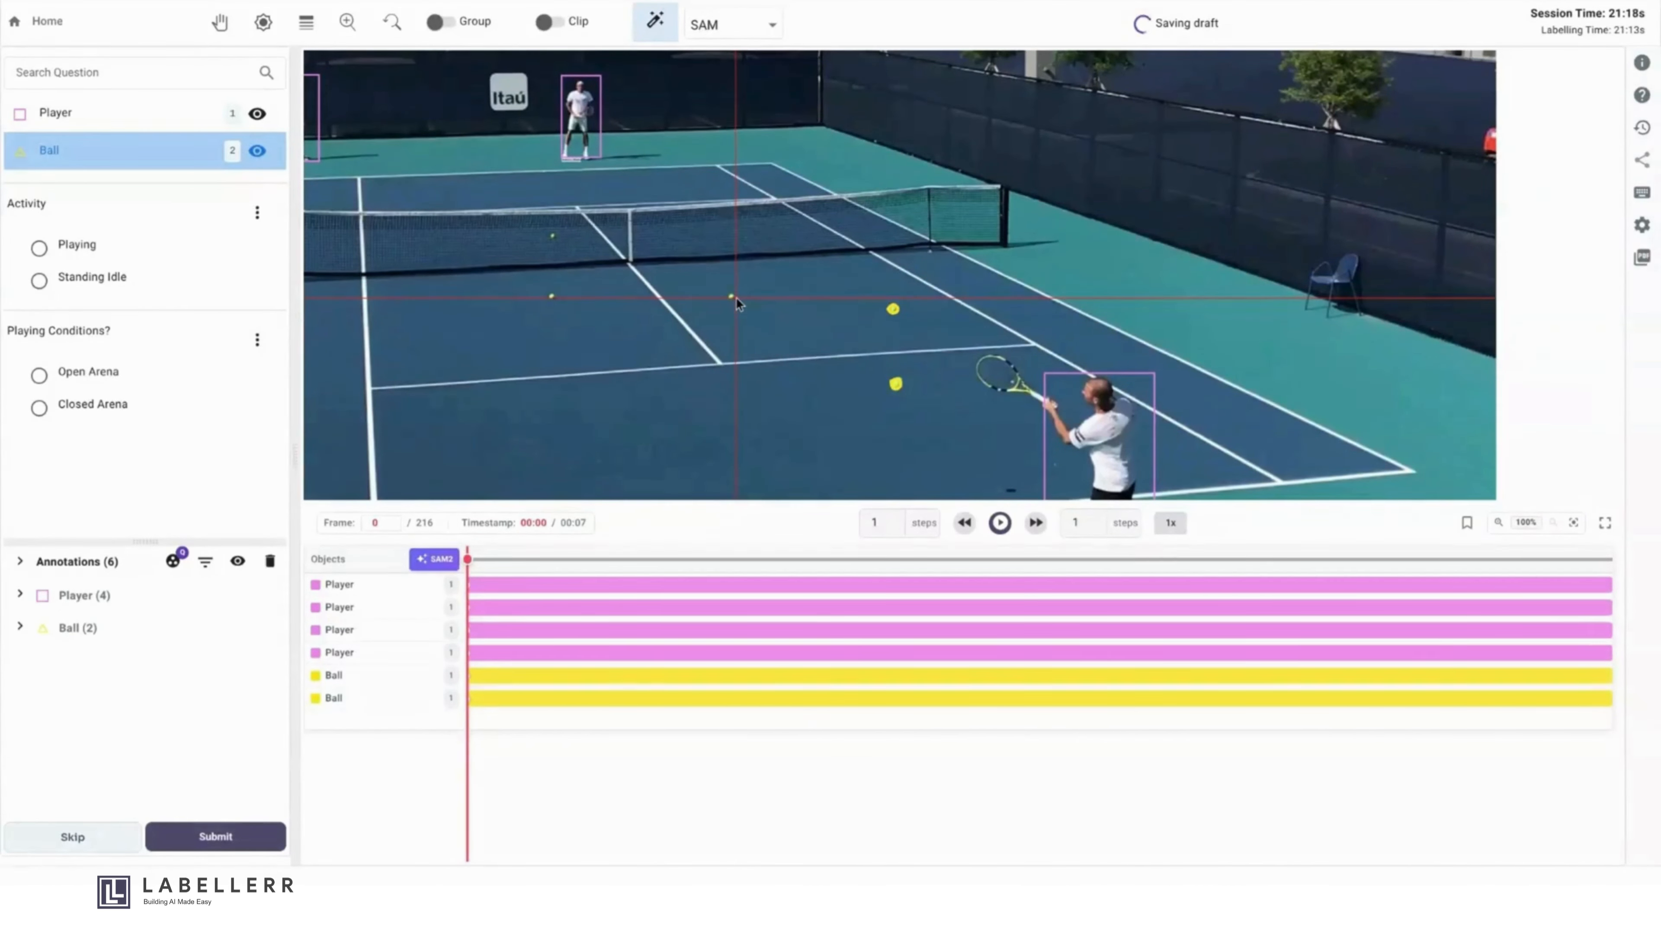
pyautogui.click(731, 298)
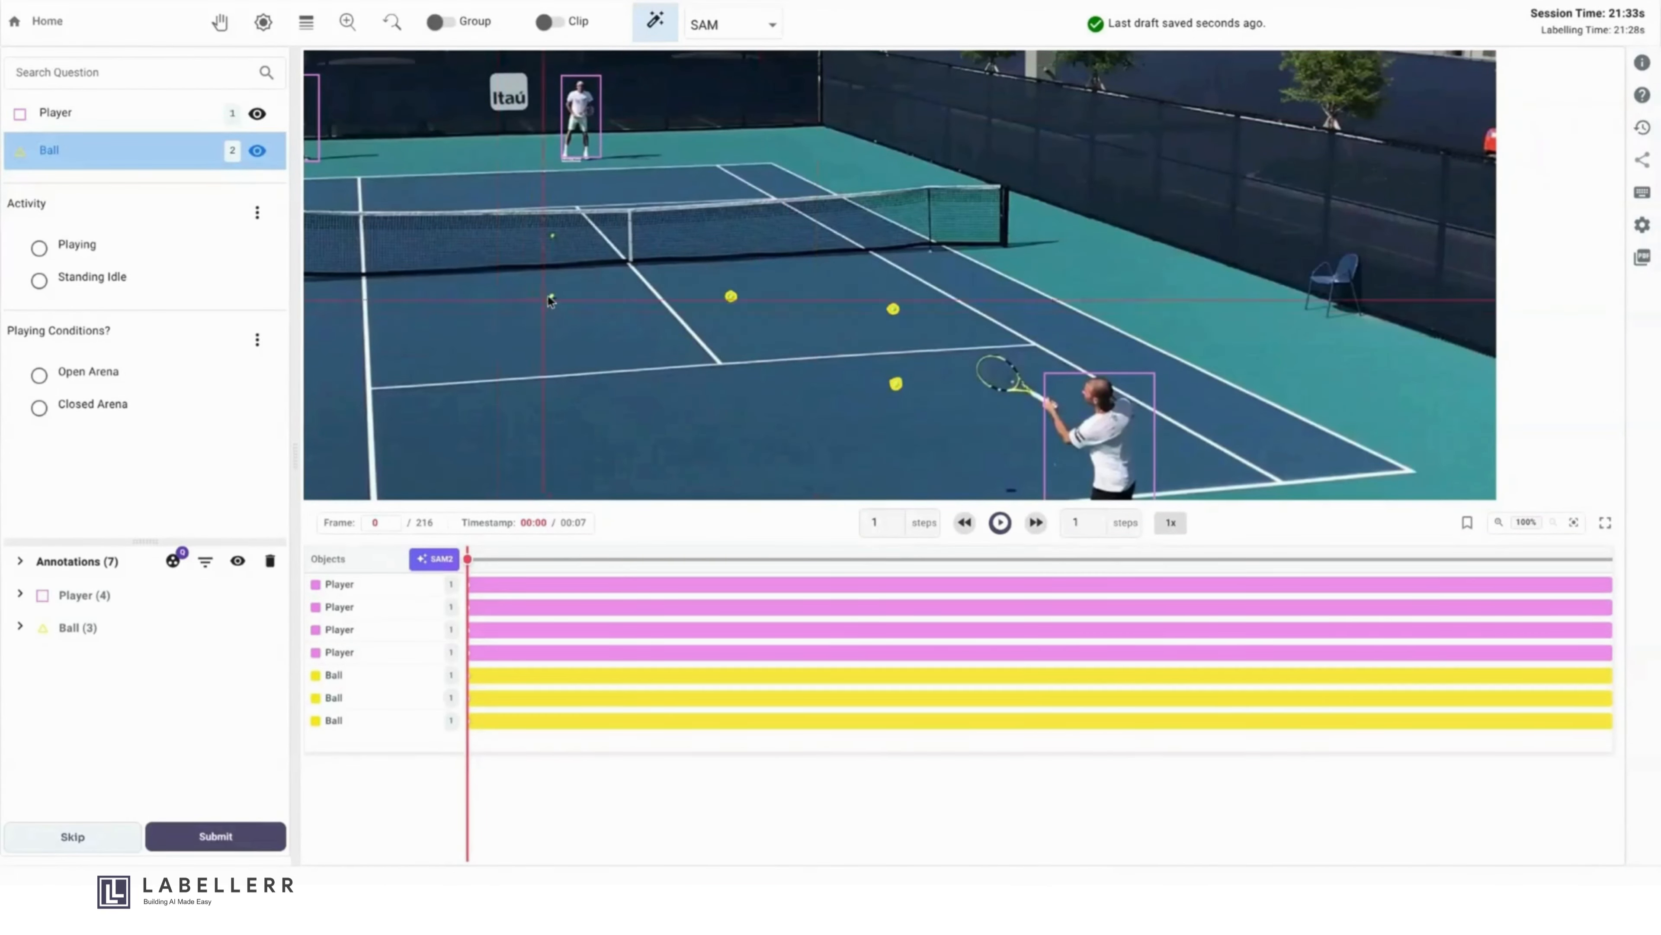
pyautogui.click(551, 298)
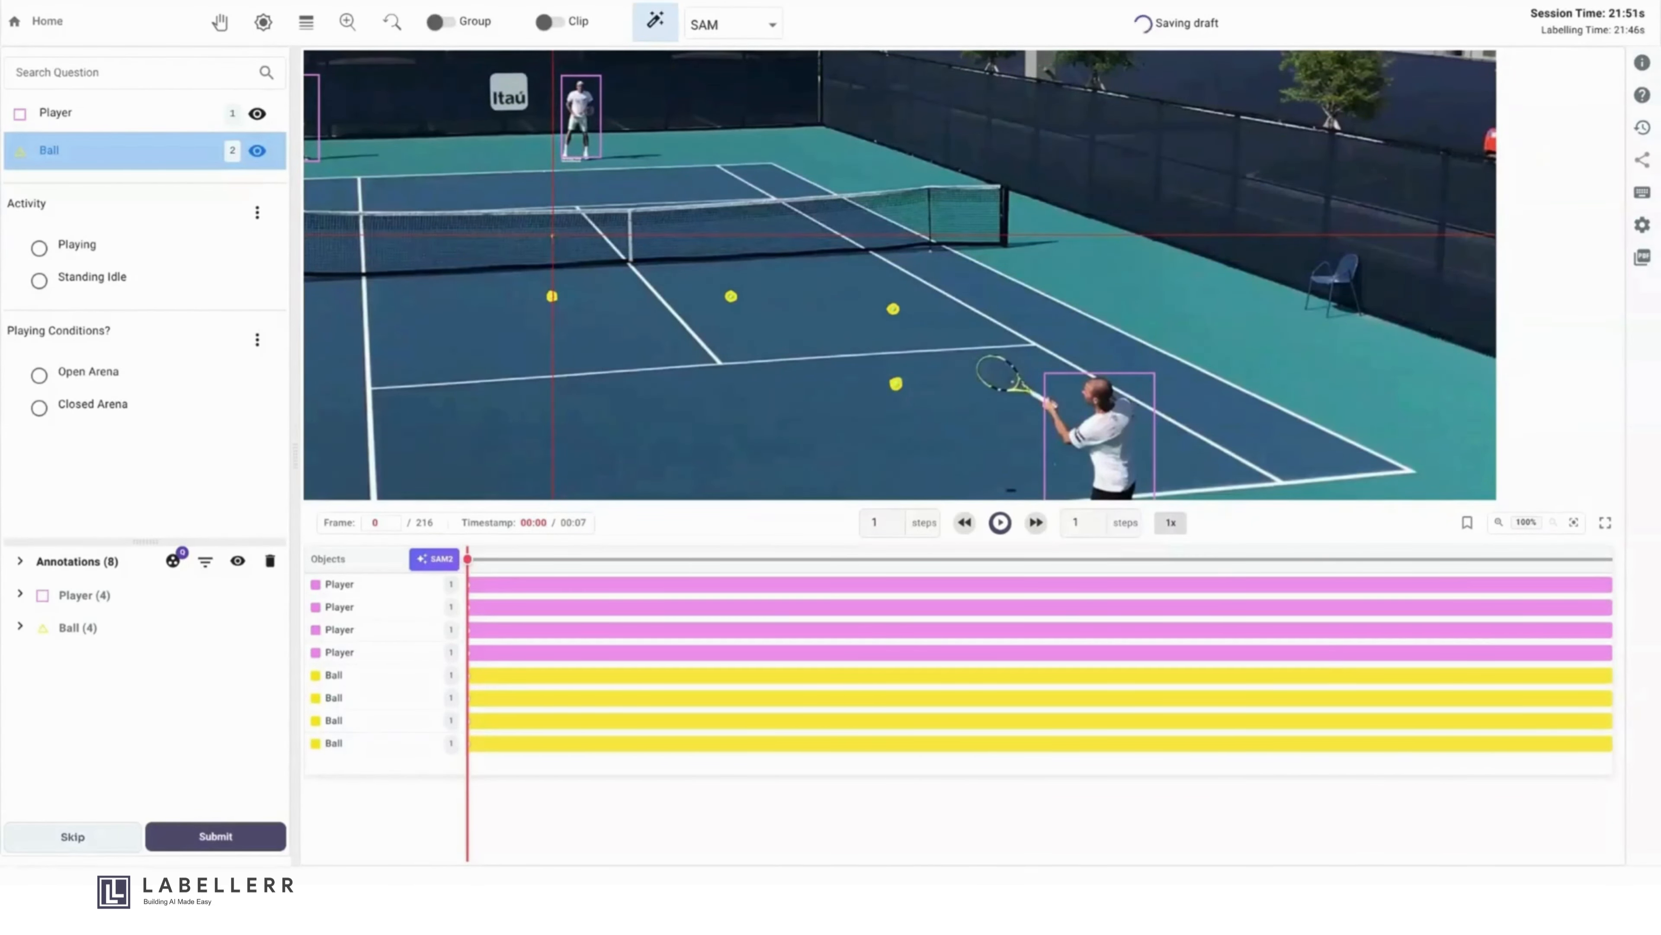
# - Segment the ball visible through the net as a Ball annotation with SAM and leave the drawing tool
pyautogui.scroll(10, 553, 235)
pyautogui.click(552, 245)
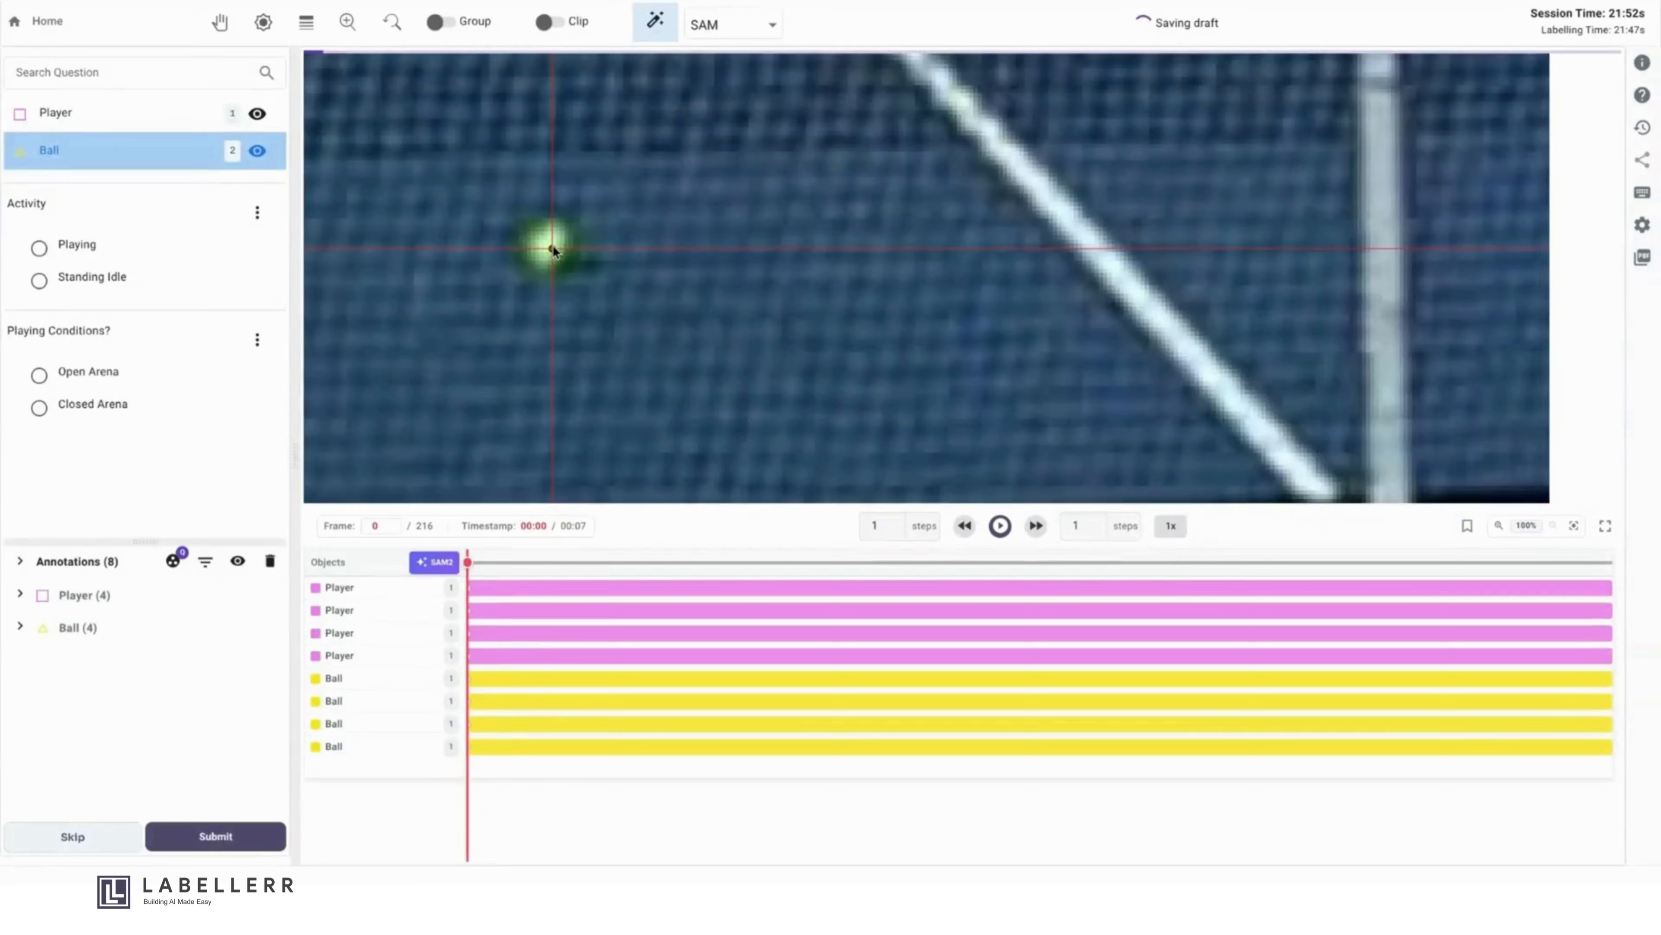
pyautogui.click(849, 27)
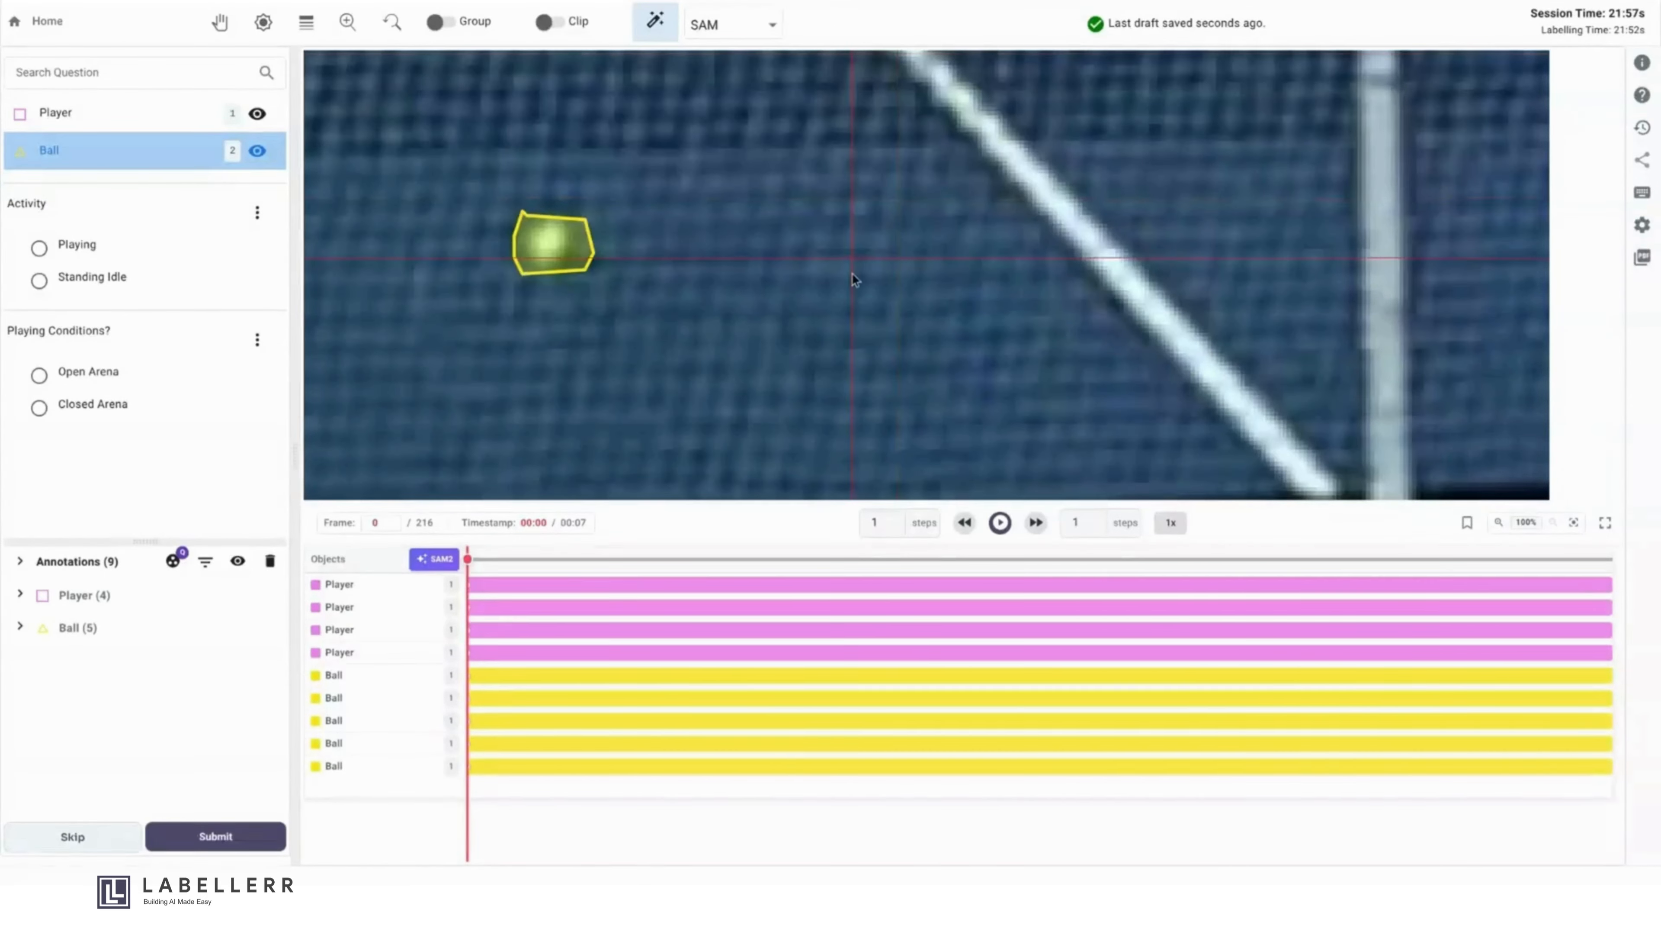
pyautogui.scroll(-10, 851, 273)
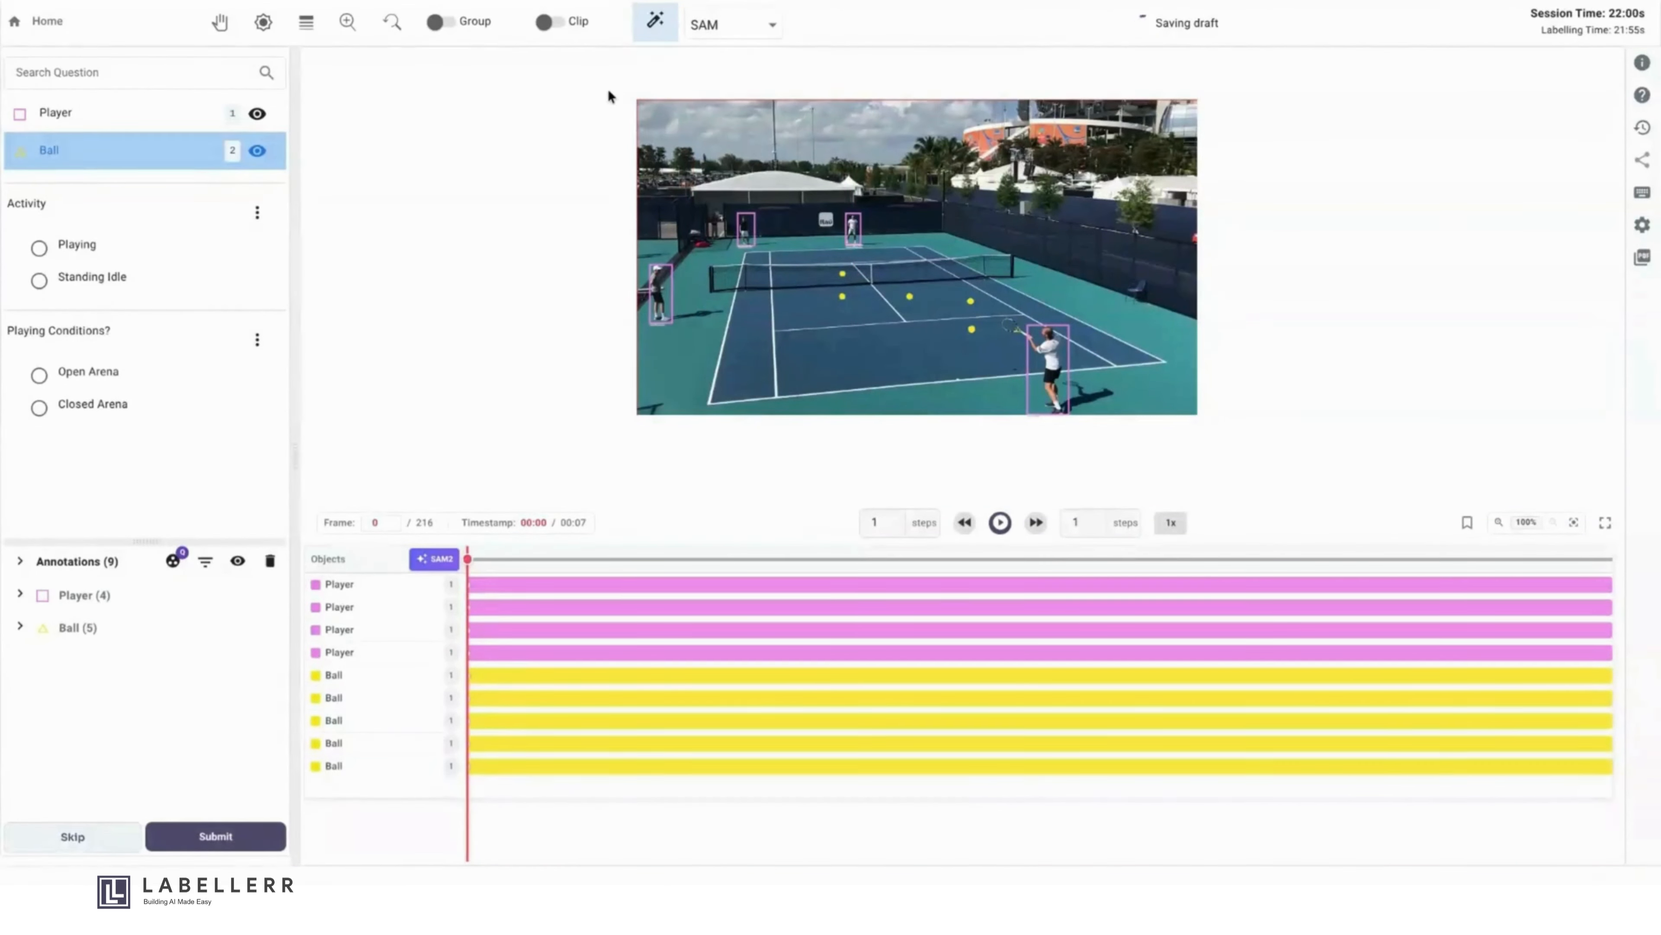
pyautogui.press('Escape')
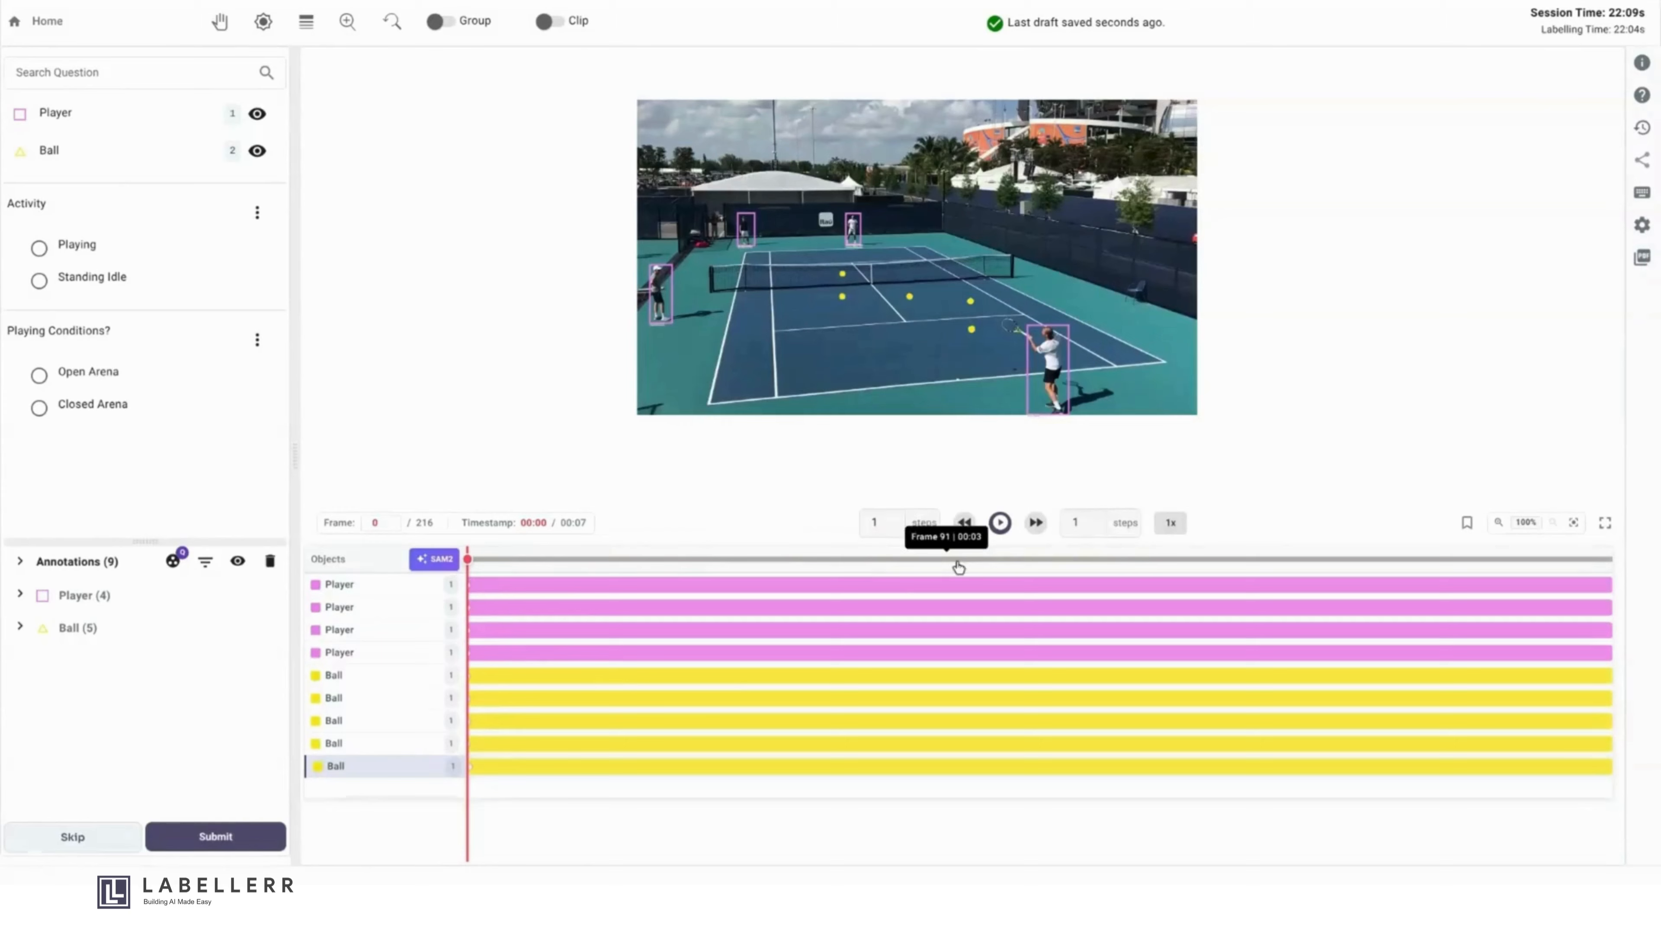
# - Set the forward and backward frame steps to 4, advance the clip one jump, and return to frame 0
pyautogui.click(1083, 523)
pyautogui.press('BackSpace')
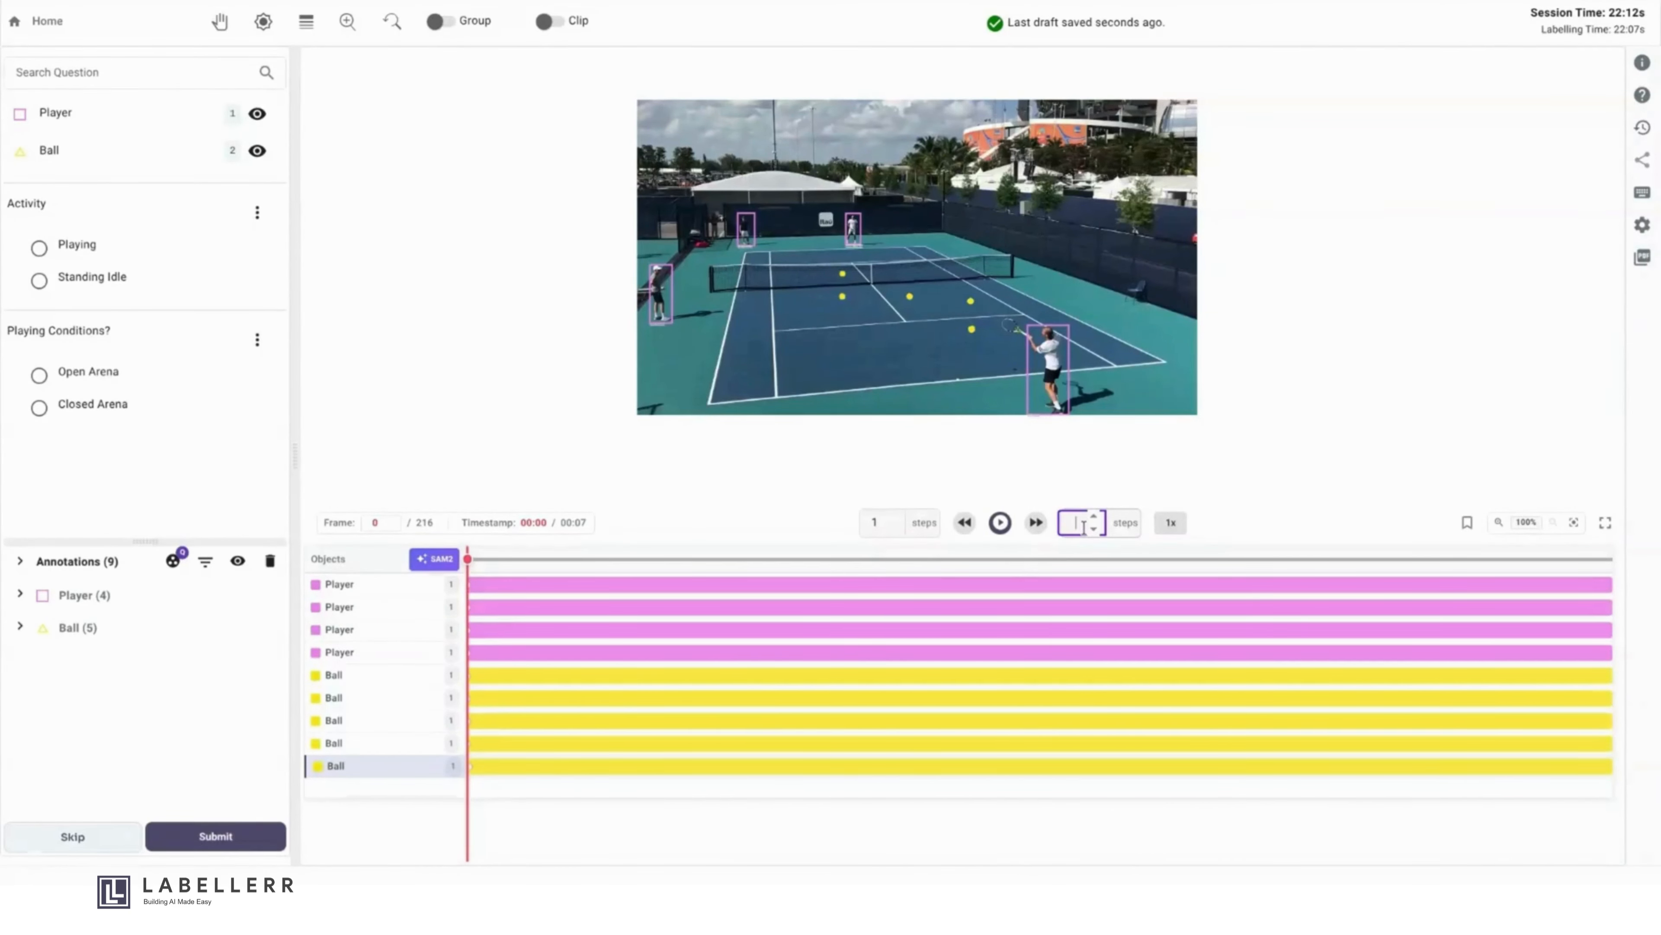
pyautogui.write('4')
pyautogui.click(892, 517)
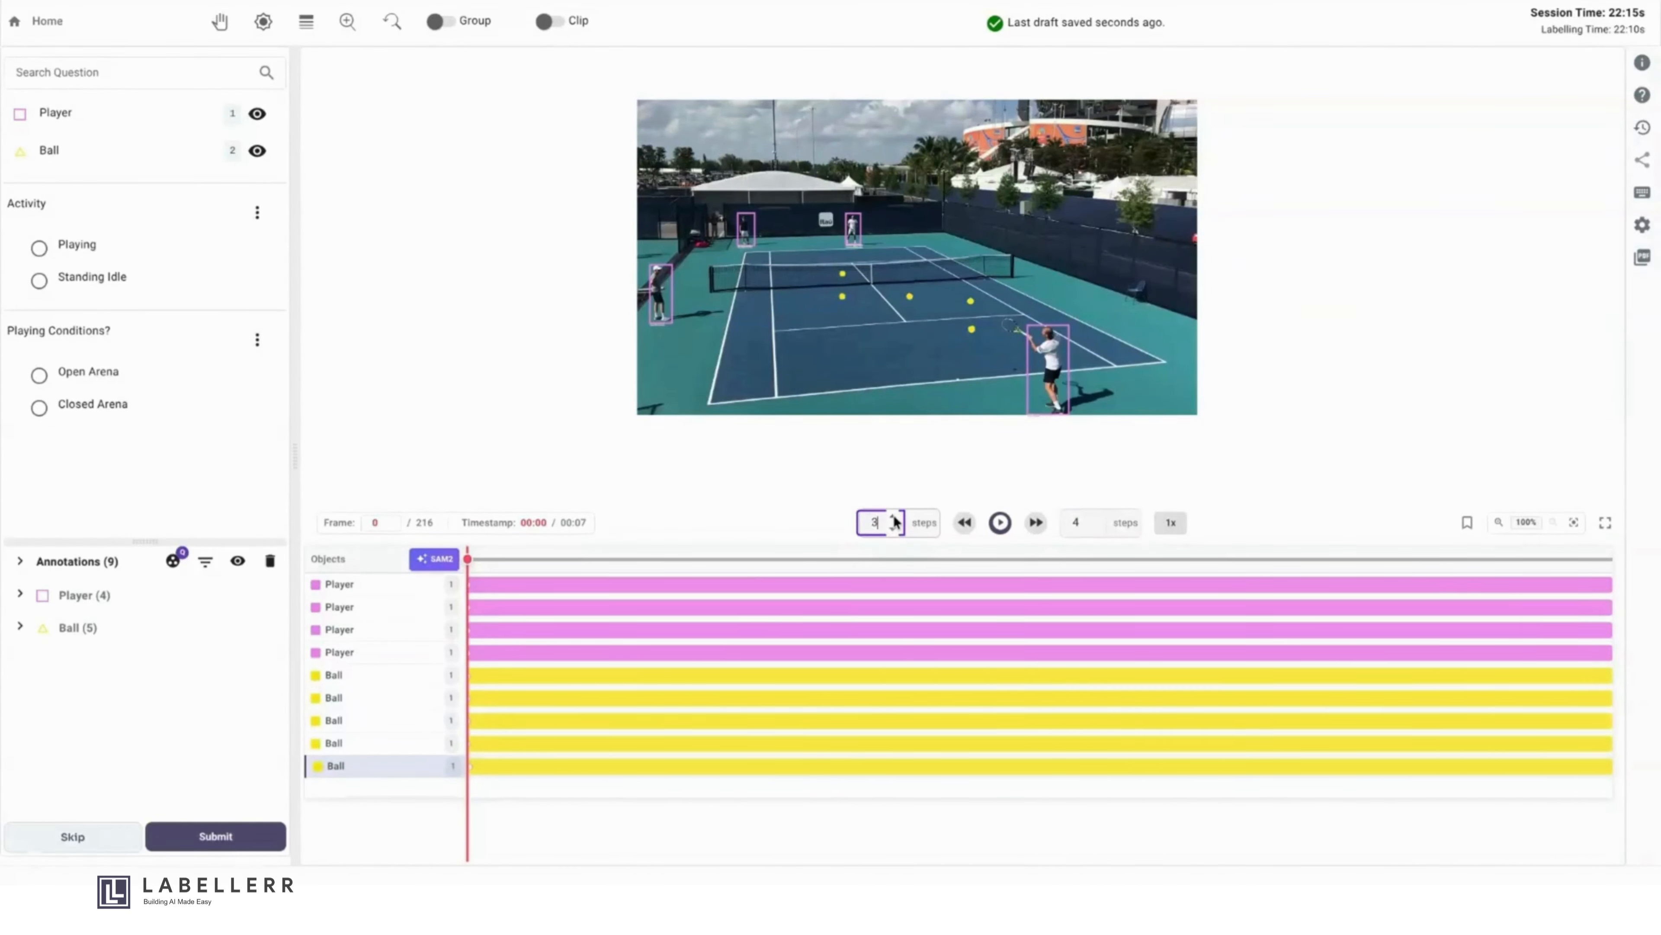
pyautogui.click(1035, 522)
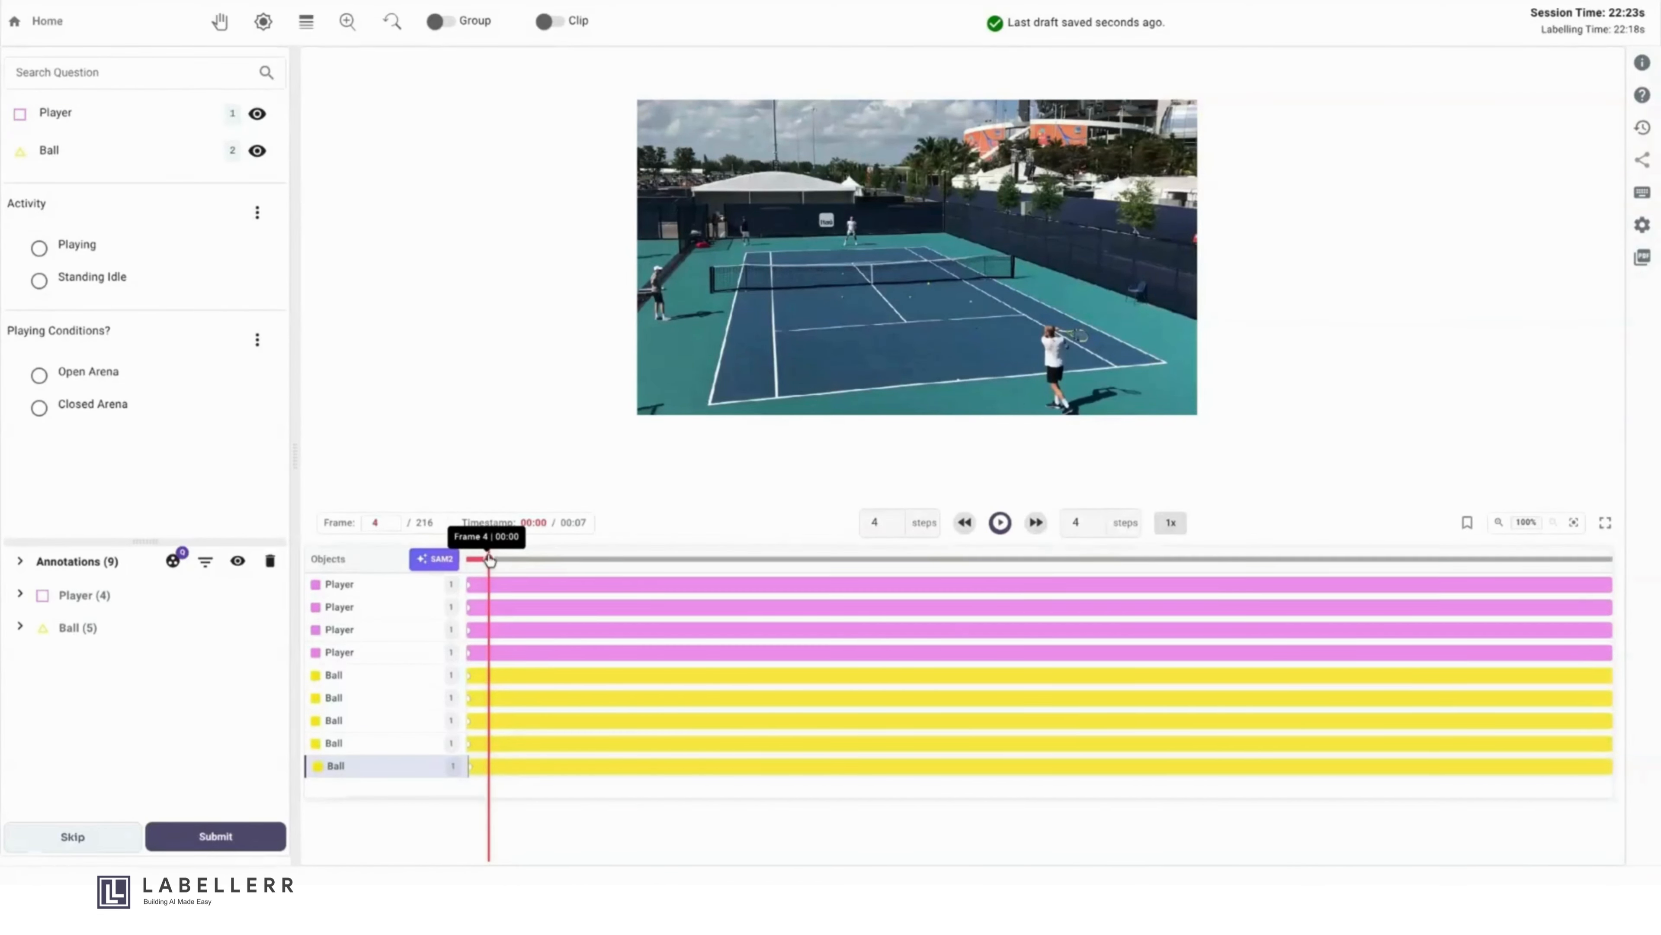
pyautogui.moveTo(489, 560); pyautogui.dragTo(467, 559)
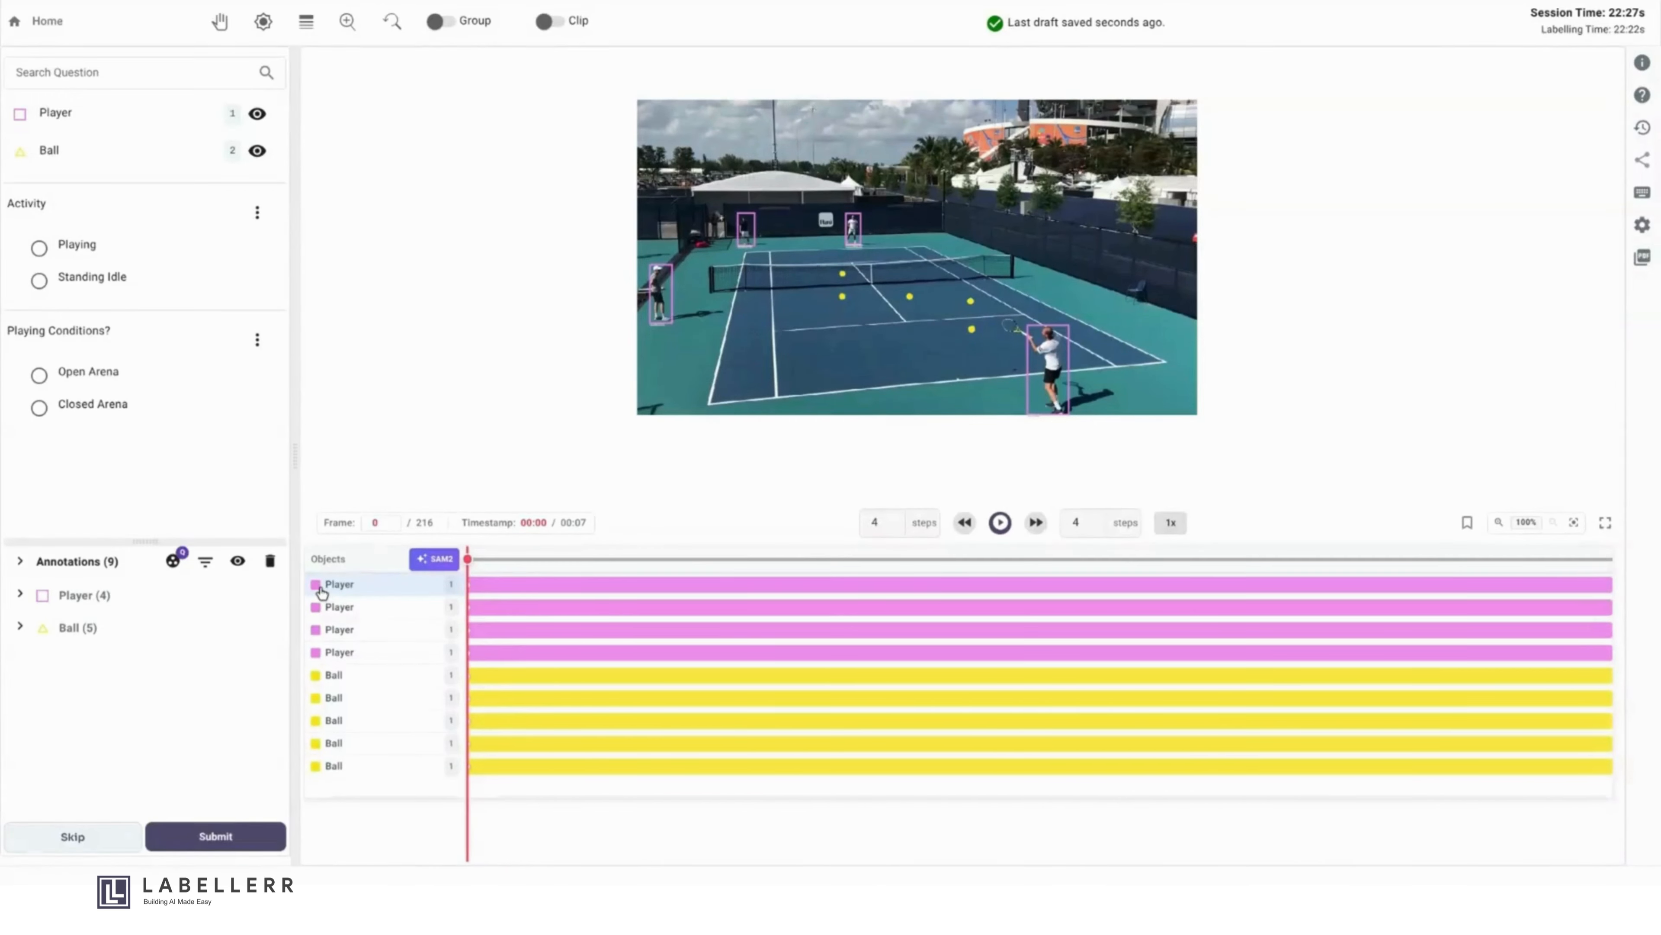
# - Run SAM2 tracking on all Player tracks and every selectable Ball track from frame 0
pyautogui.click(421, 563)
pyautogui.click(318, 586)
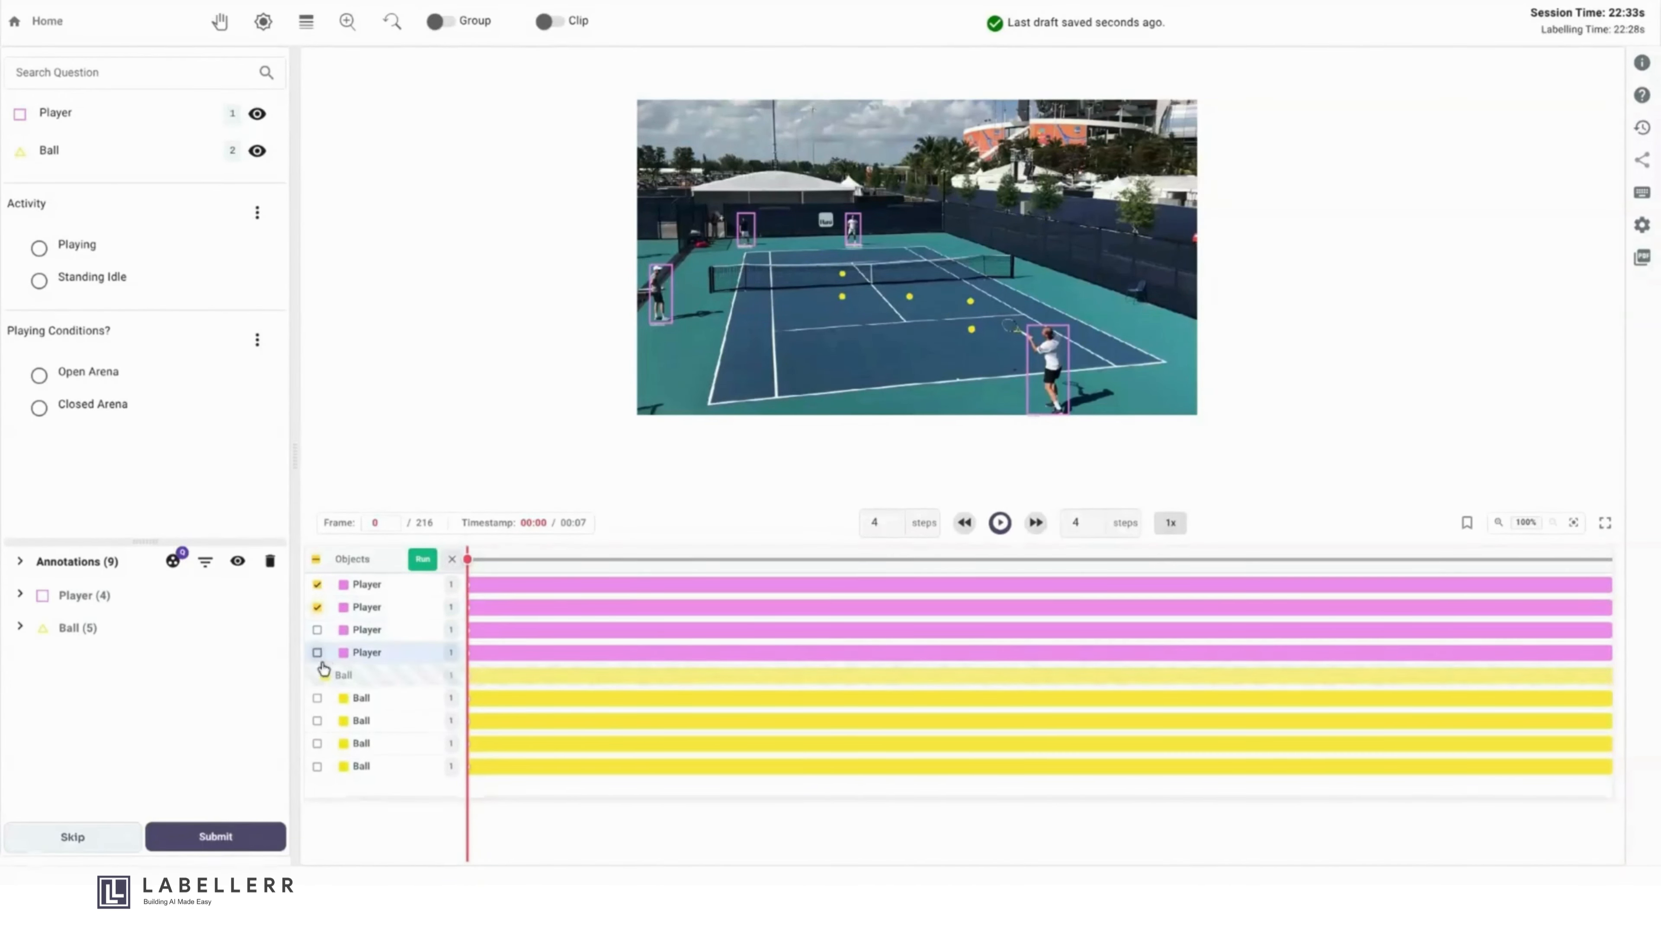
pyautogui.click(317, 698)
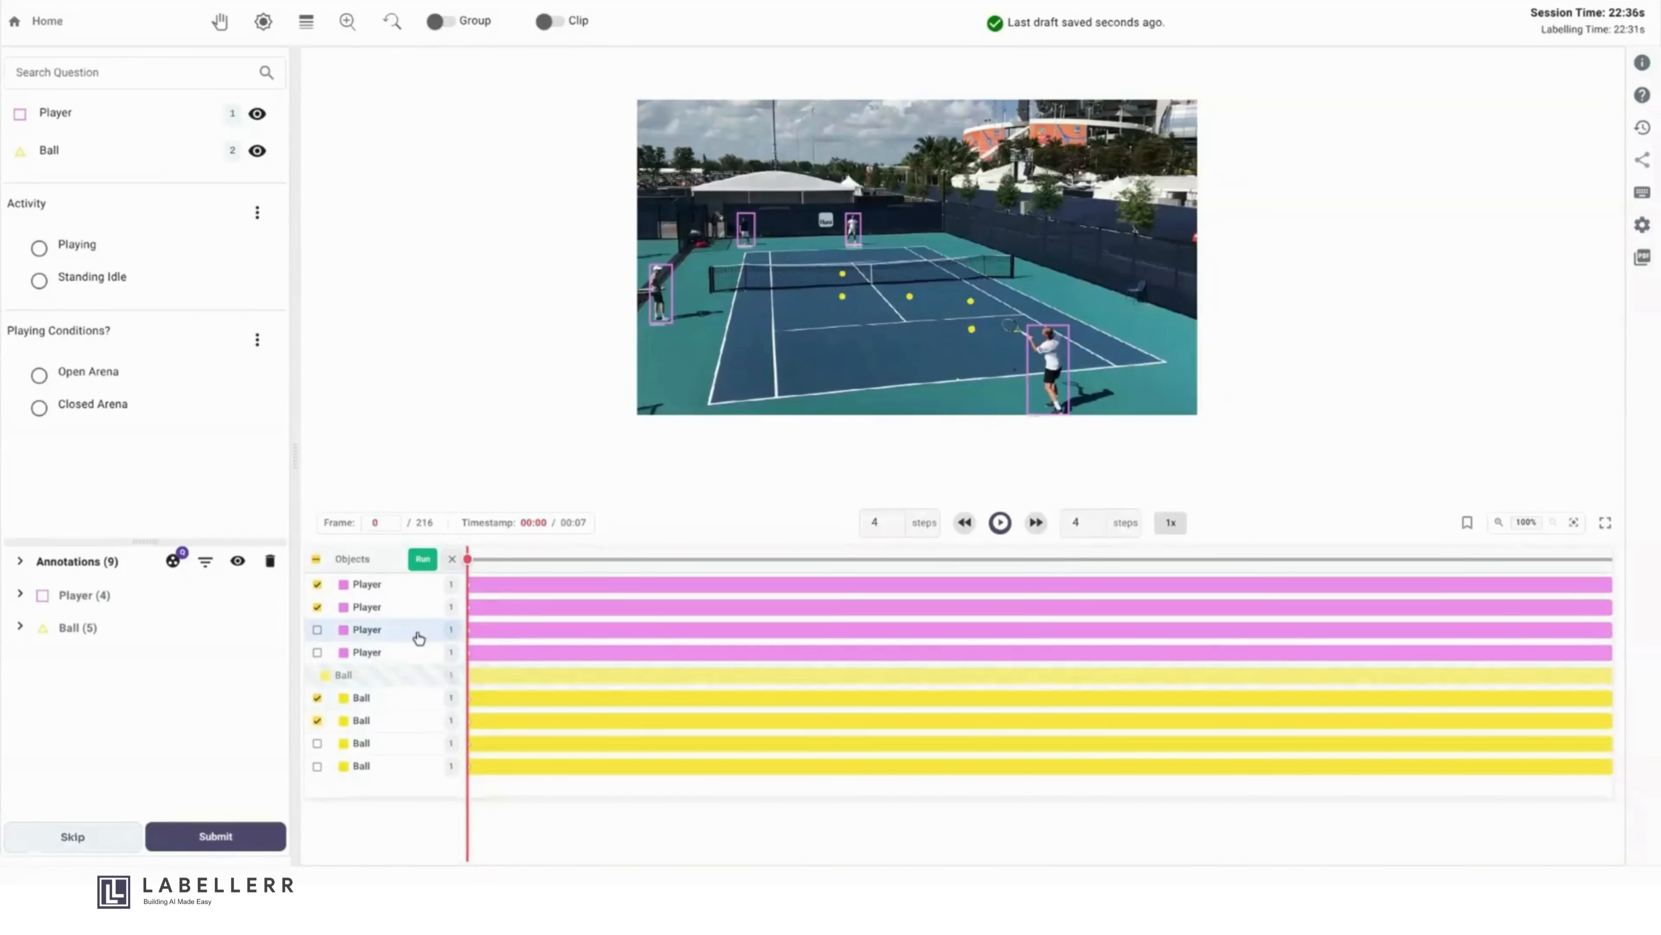
pyautogui.click(316, 559)
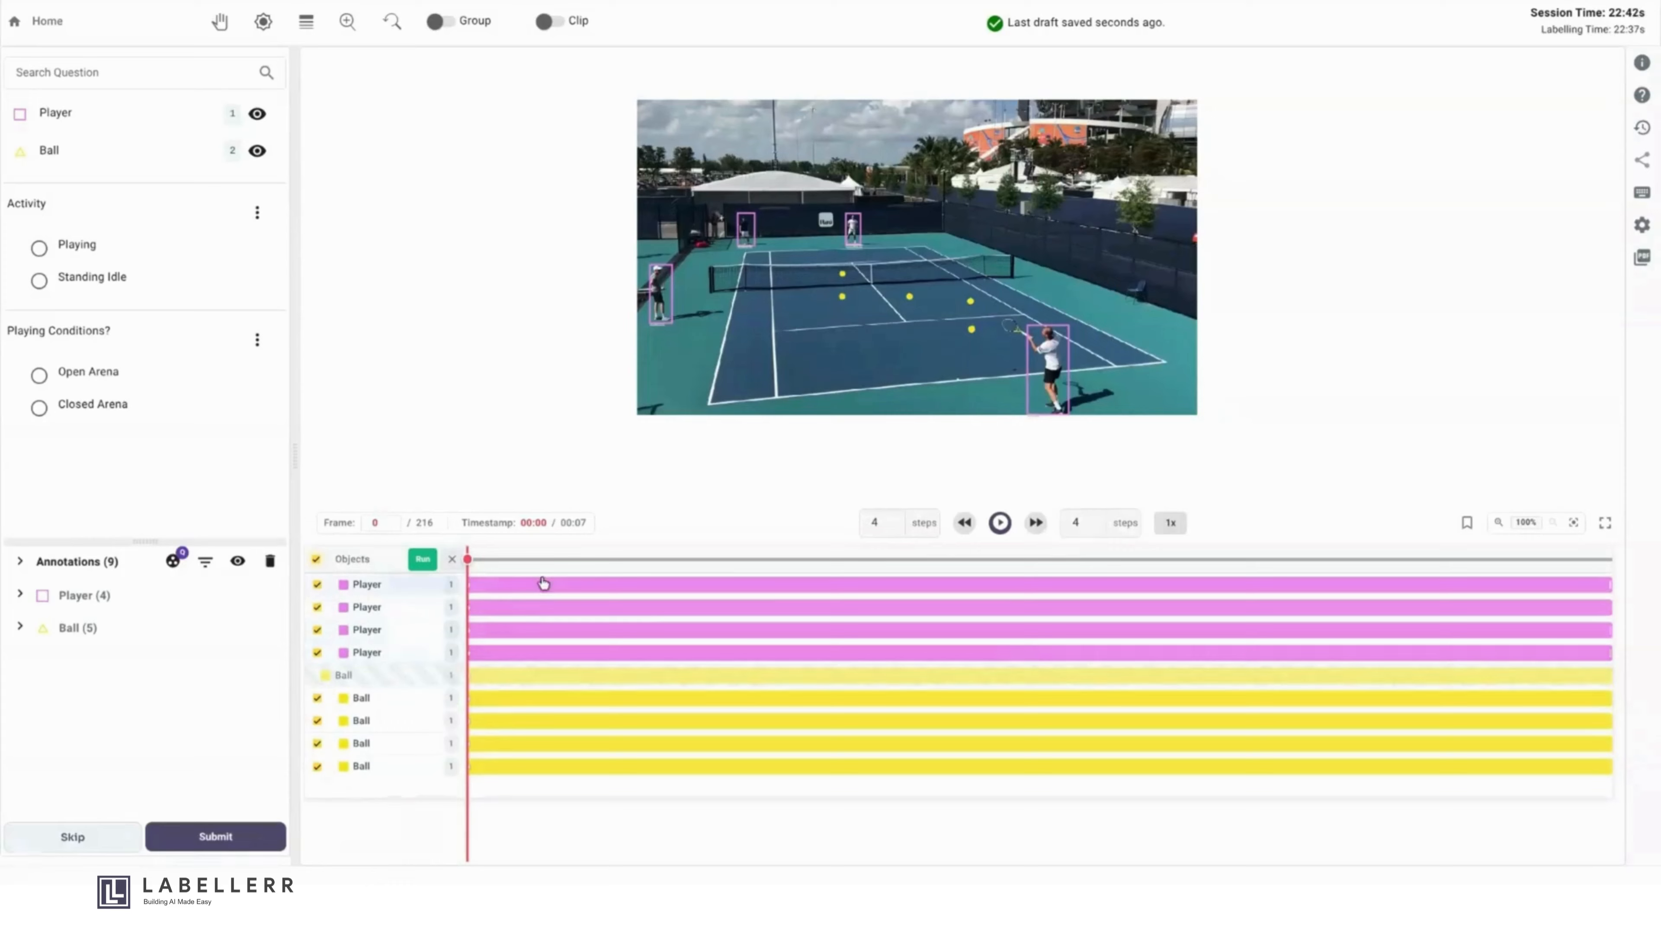
pyautogui.click(424, 559)
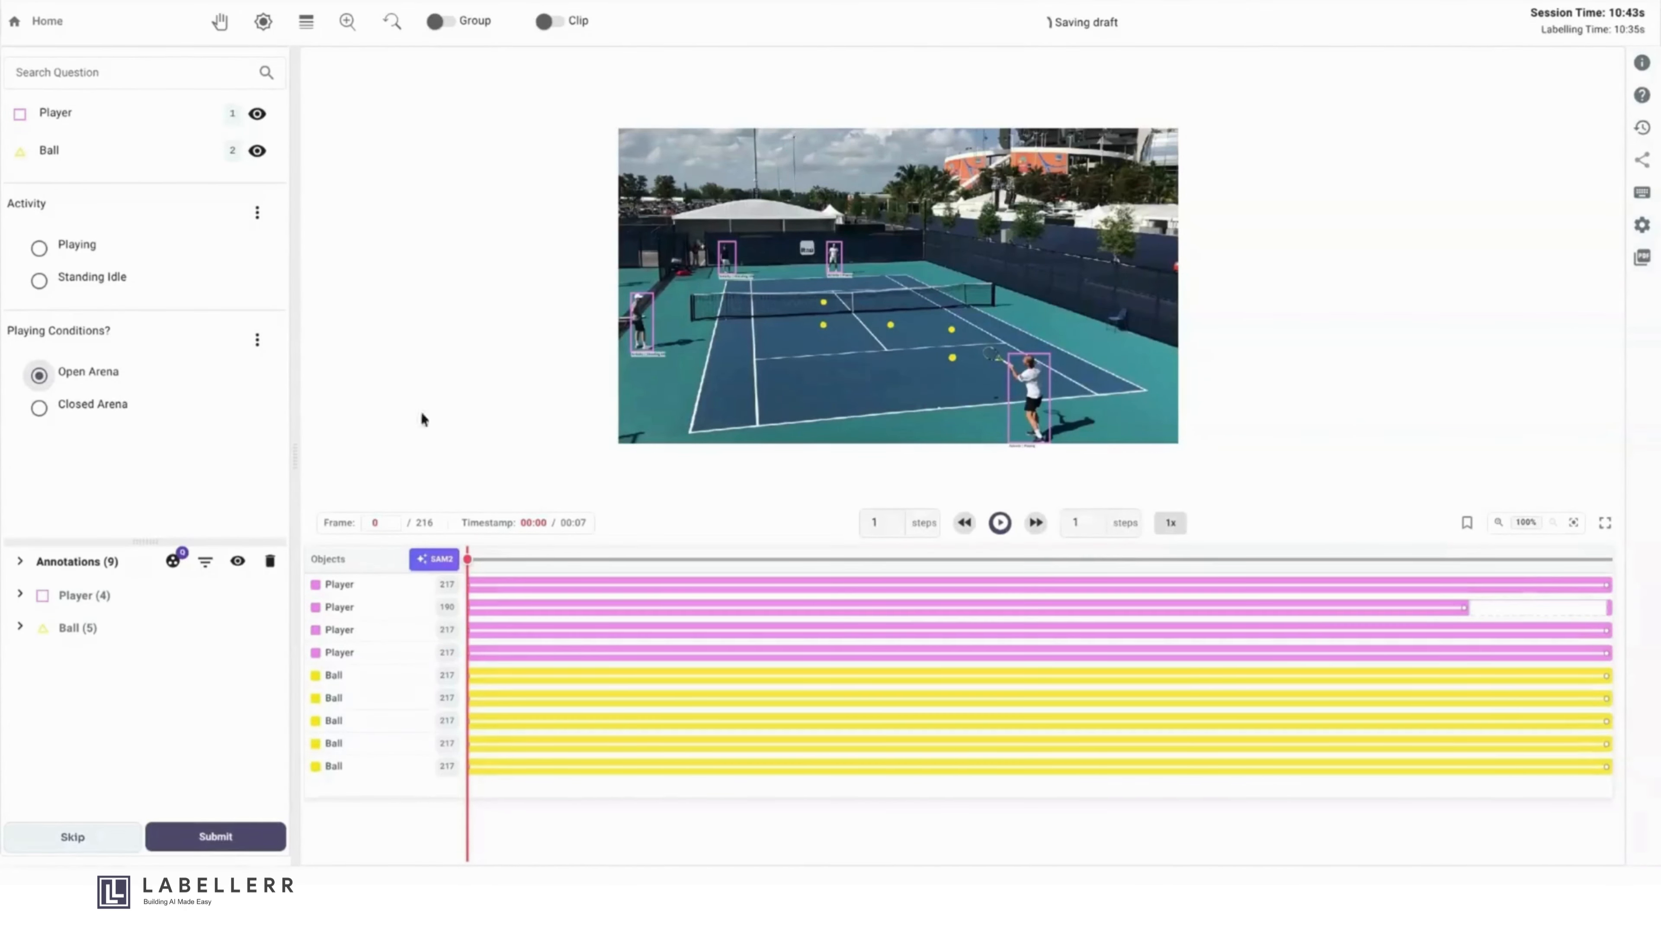
# - Play the clip from frame 0 to check the tracked annotations and pause it at frame 39
pyautogui.click(1001, 522)
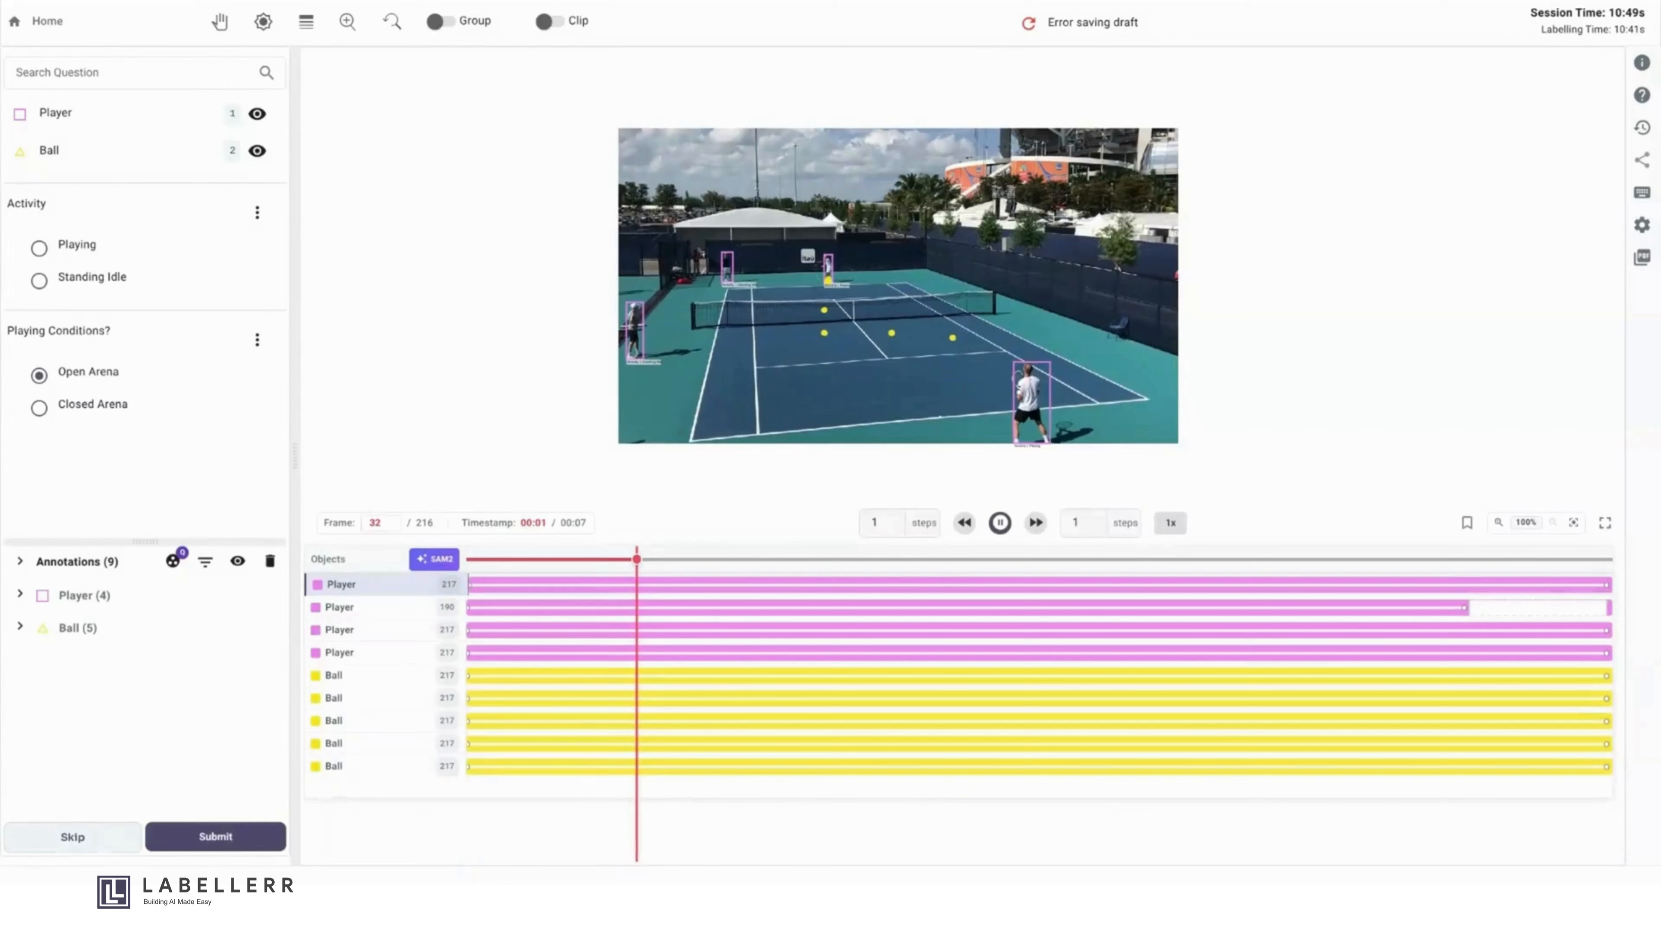
pyautogui.click(999, 522)
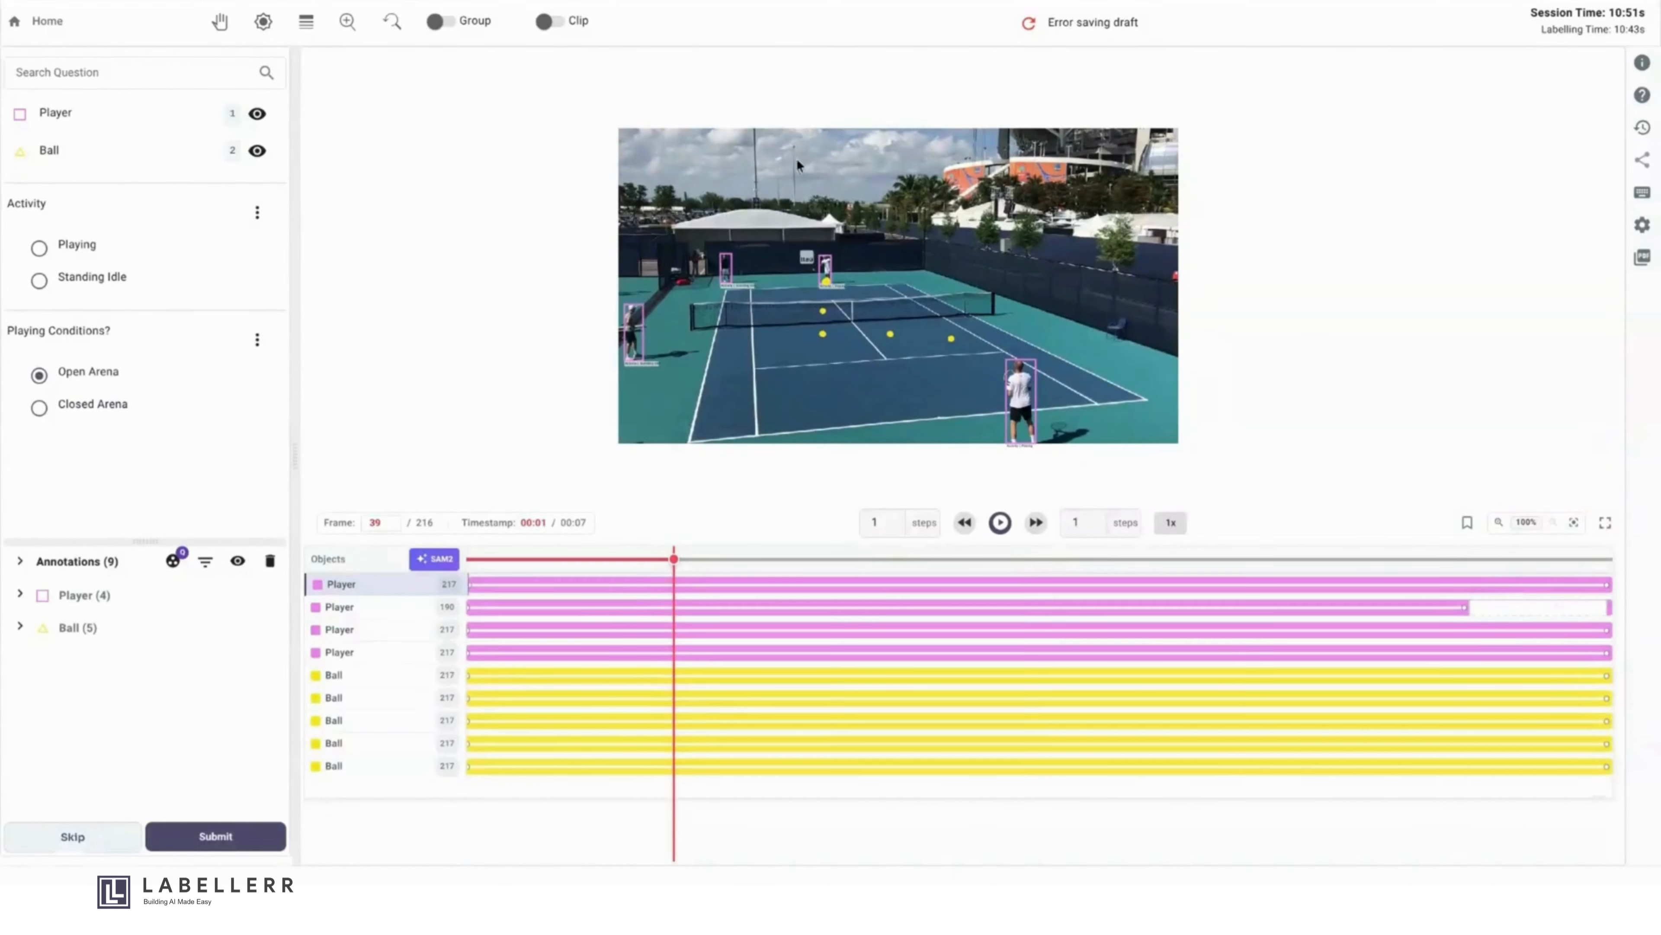